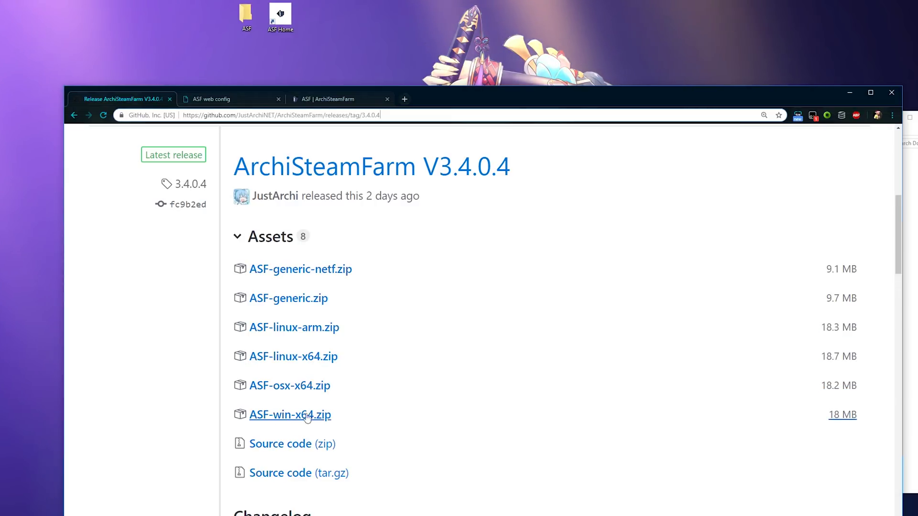
Download ASF-win-x64.zip from the V3.4.0.4 release page and bring up the Downloads folder
{"action": "left_click", "coordinate": [279, 415]}
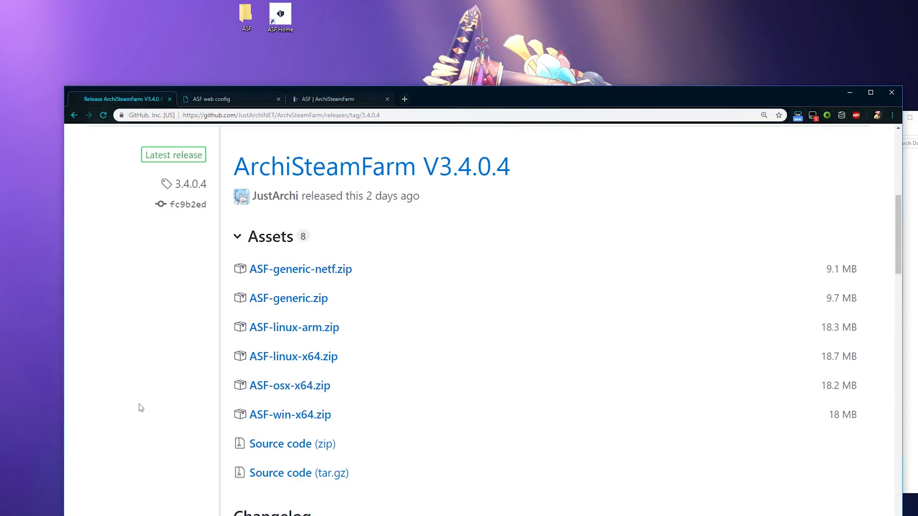
{"action": "left_click", "coordinate": [908, 194]}
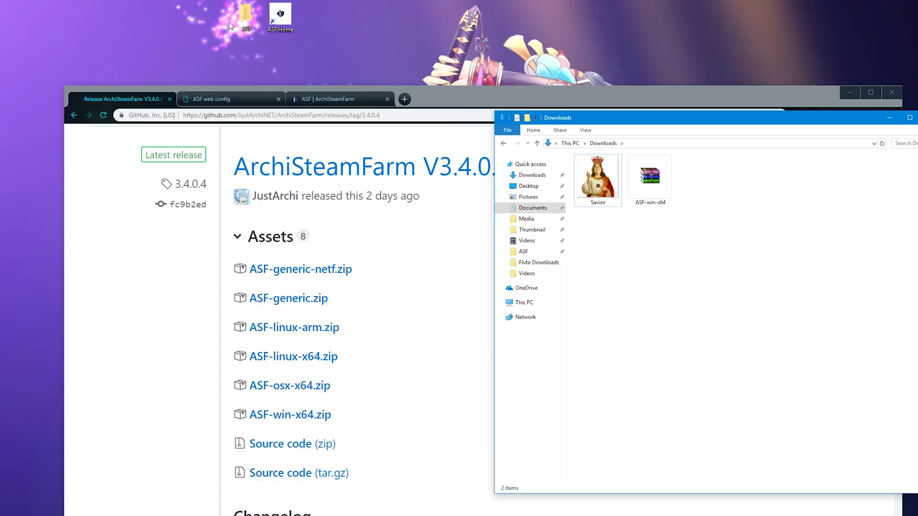
Open ASF-win-x64.zip in WinRAR, dismiss the licence reminder, and extract everything into the desktop ASF folder
{"action": "double_click", "coordinate": [650, 179]}
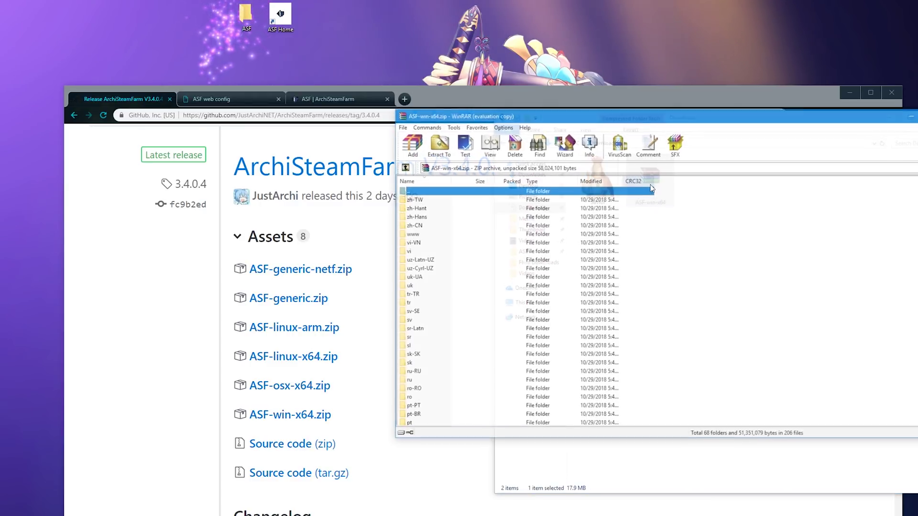
{"action": "left_click", "coordinate": [553, 197]}
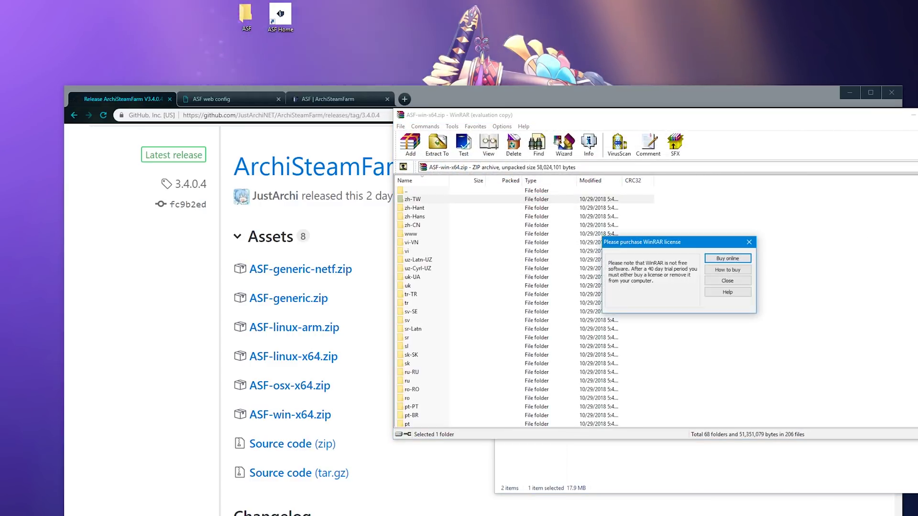
{"action": "left_click", "coordinate": [728, 281]}
{"action": "key", "text": "ctrl+a"}
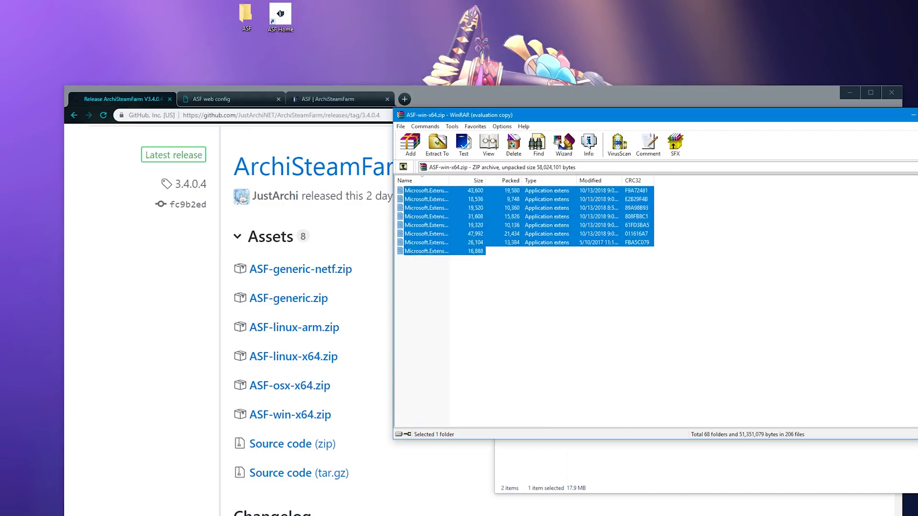
{"action": "left_click_drag", "start_coordinate": [421, 268], "coordinate": [248, 11]}
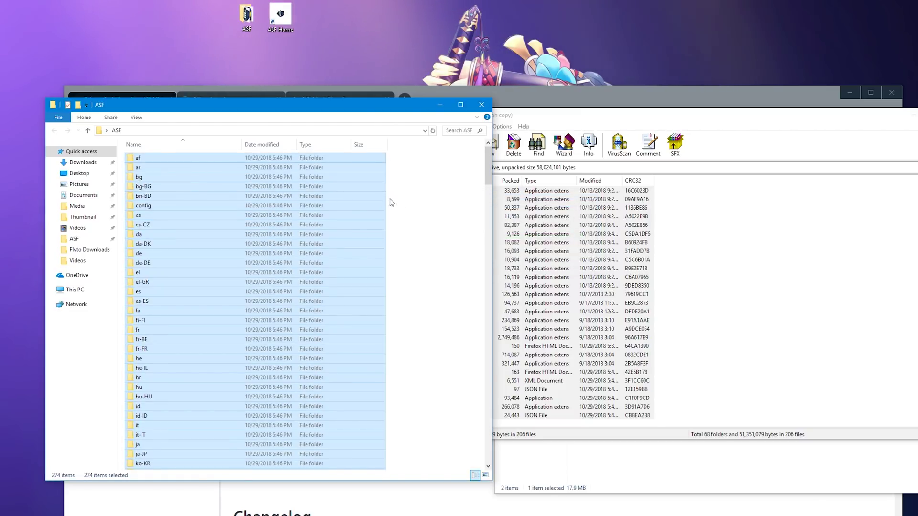
Create a shortcut to the ArchiSteamFarm application and place it on the desktop
{"action": "left_click_drag", "start_coordinate": [484, 154], "coordinate": [499, 217]}
{"action": "left_click", "coordinate": [159, 319]}
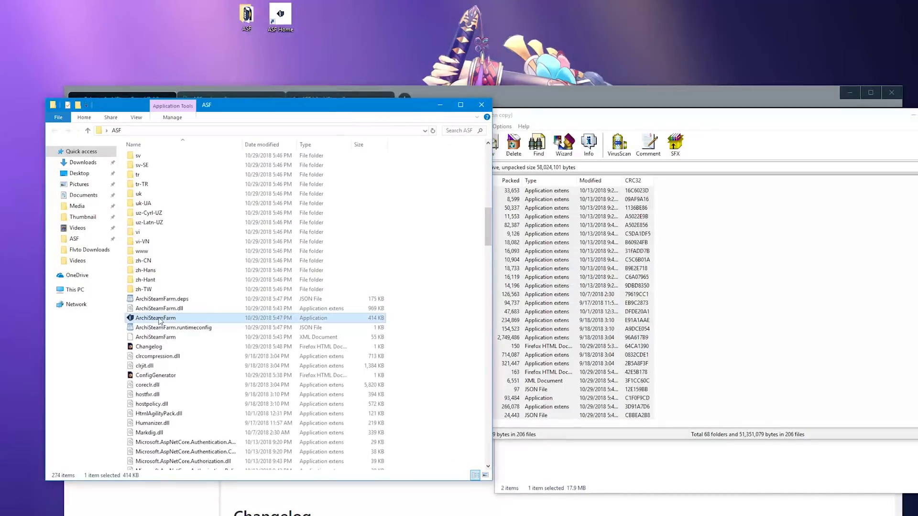
{"action": "right_click", "coordinate": [163, 319]}
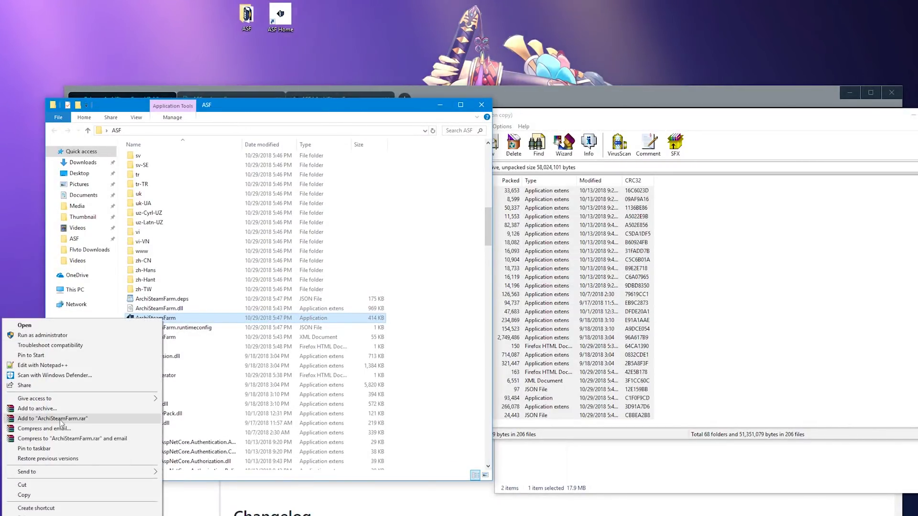
{"action": "left_click", "coordinate": [48, 507]}
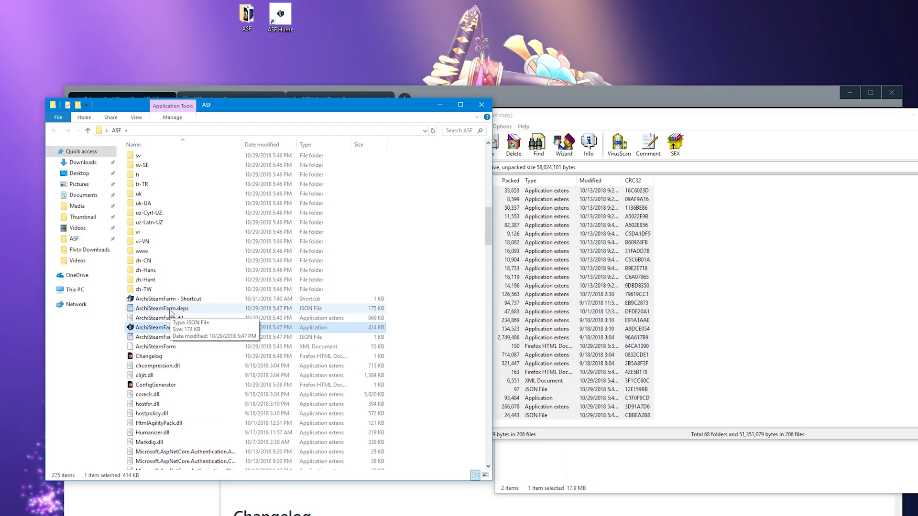
{"action": "left_click_drag", "start_coordinate": [176, 304], "coordinate": [211, 28]}
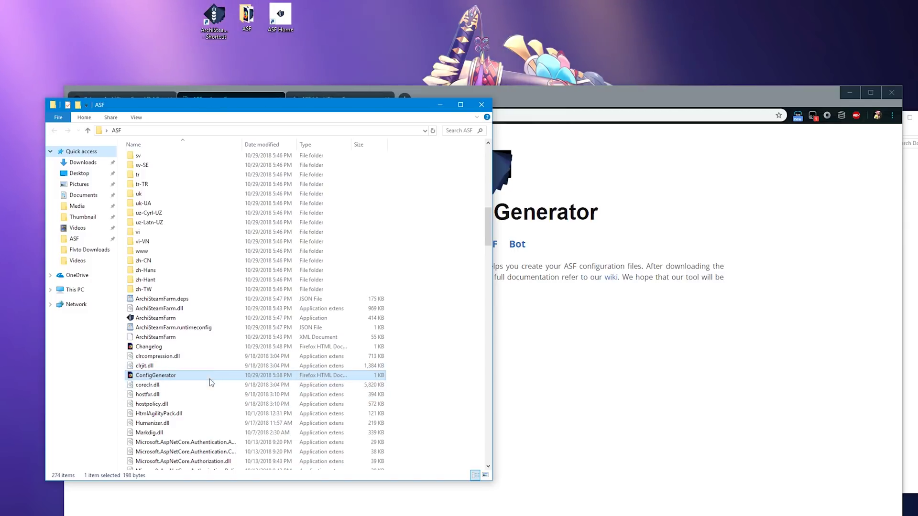
Open the global ASF configuration form in the ASF Config Generator
{"action": "left_click", "coordinate": [567, 383]}
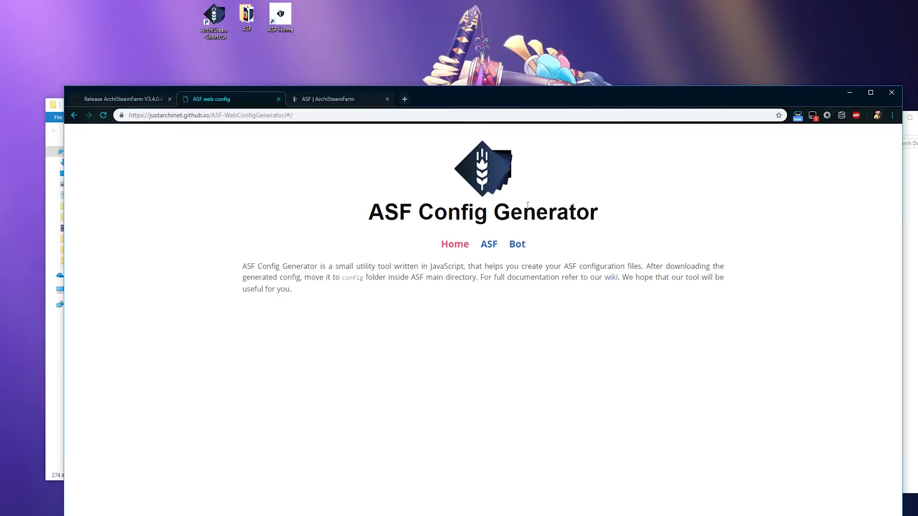
{"action": "left_click", "coordinate": [485, 248]}
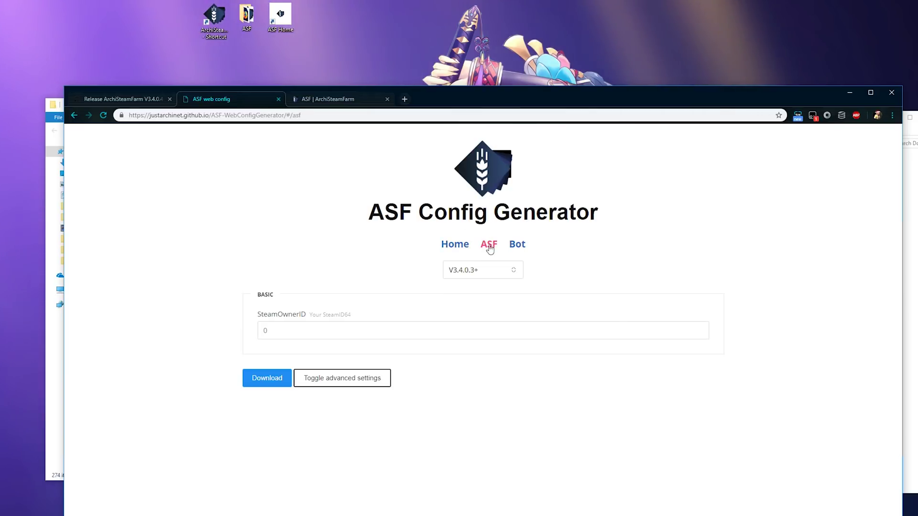
{"action": "left_click", "coordinate": [518, 250]}
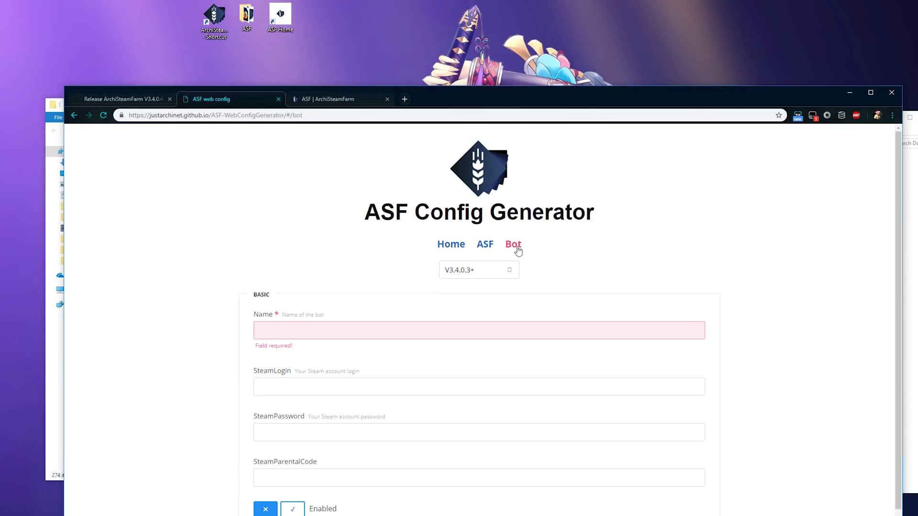
{"action": "left_click", "coordinate": [483, 248]}
Show advanced settings and turn IPC on under Remote Access
{"action": "left_click", "coordinate": [345, 385]}
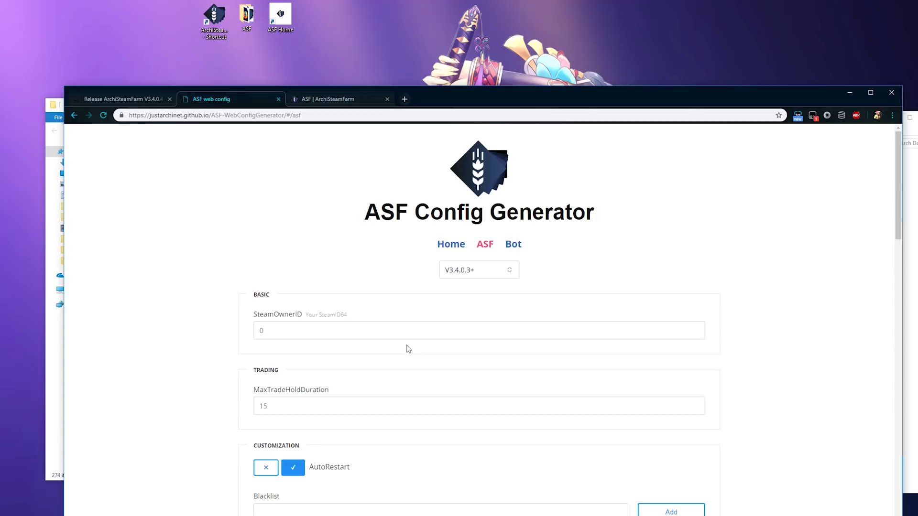
{"action": "scroll", "coordinate": [430, 325], "scroll_direction": "down", "scroll_amount": 10}
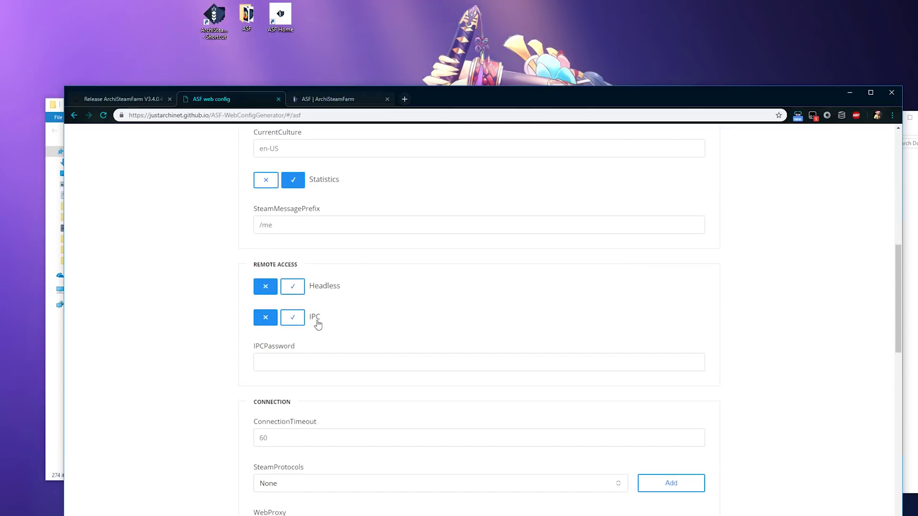
{"action": "left_click", "coordinate": [294, 319]}
{"action": "scroll", "coordinate": [656, 332], "scroll_direction": "down", "scroll_amount": 10}
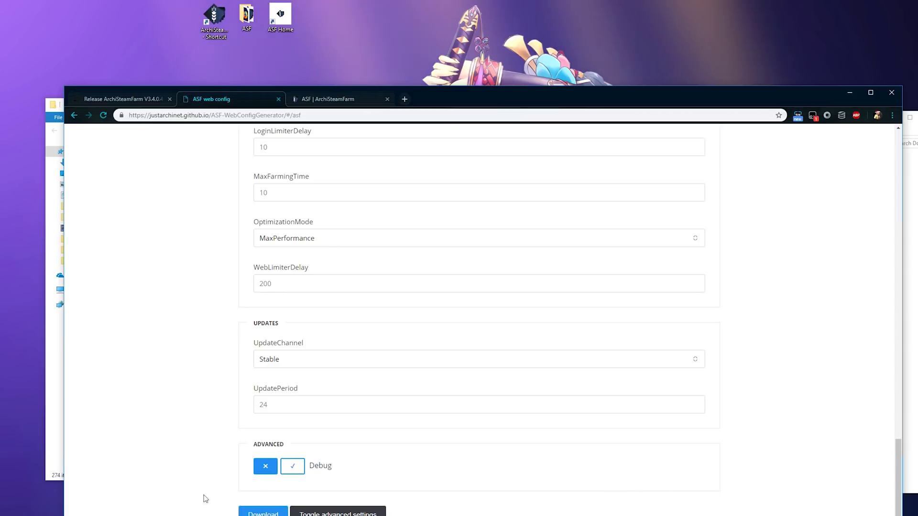
{"action": "left_click_drag", "start_coordinate": [434, 104], "coordinate": [474, 285]}
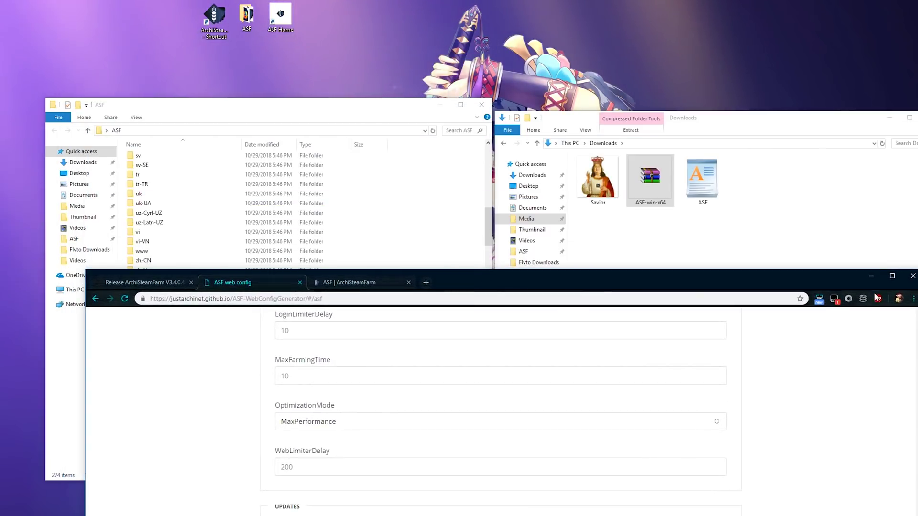
Move the downloaded ASF config file from Downloads into the ASF config folder
{"action": "left_click", "coordinate": [871, 277]}
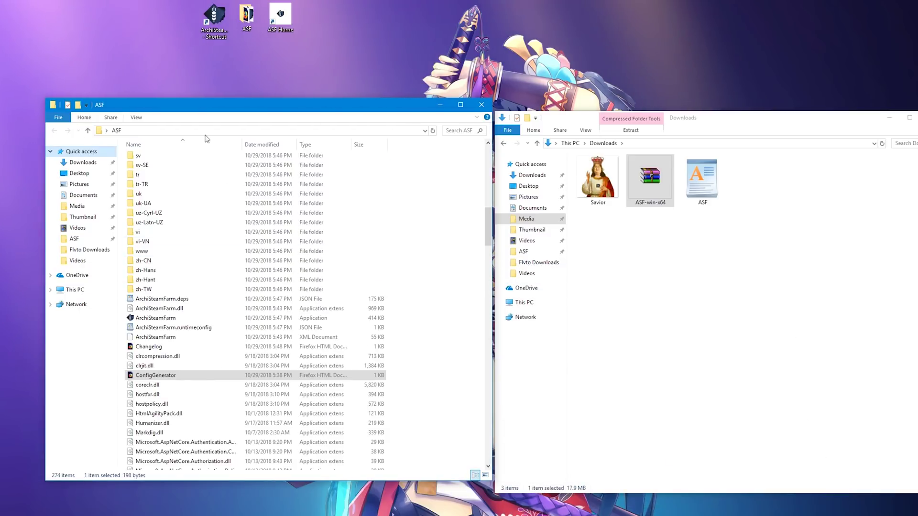
{"action": "scroll", "coordinate": [362, 240], "scroll_direction": "up", "scroll_amount": 8}
{"action": "scroll", "coordinate": [362, 240], "scroll_direction": "up", "scroll_amount": 10}
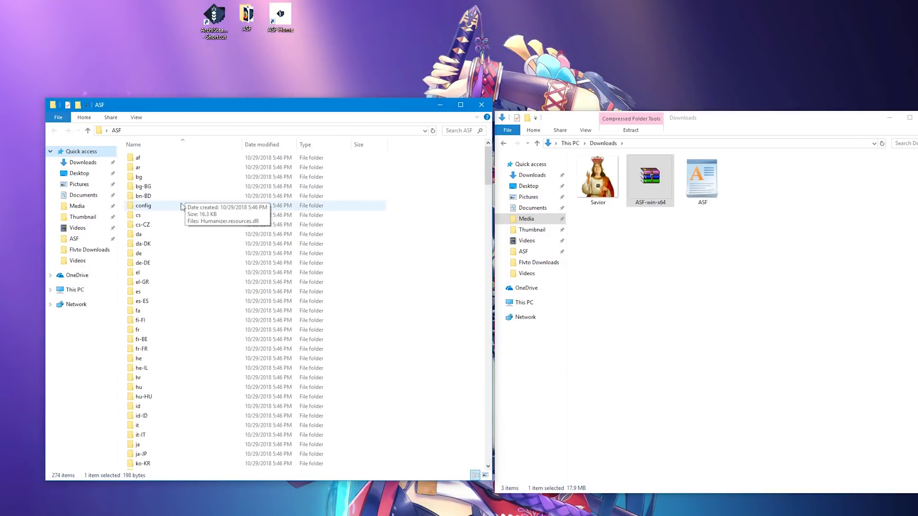
{"action": "double_click", "coordinate": [182, 207]}
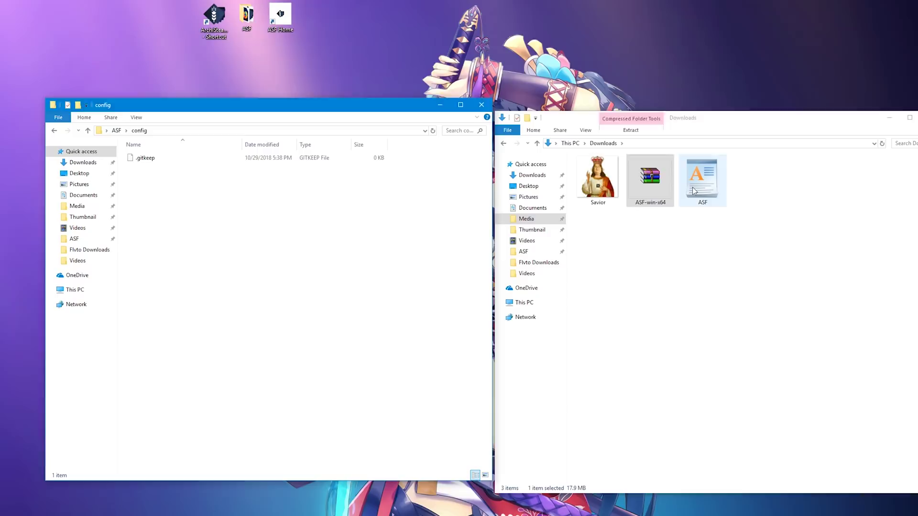
{"action": "left_click", "coordinate": [707, 183]}
{"action": "left_click_drag", "start_coordinate": [707, 183], "coordinate": [180, 205]}
{"action": "right_click", "coordinate": [166, 171]}
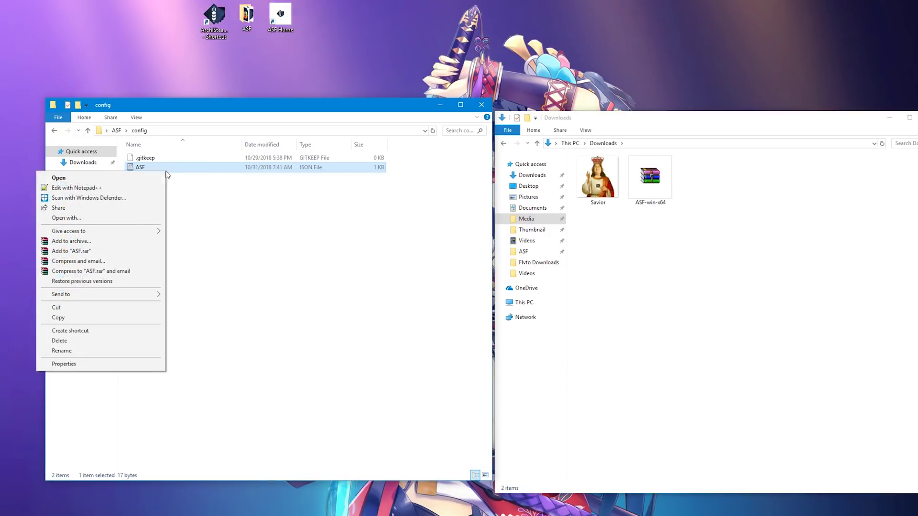
{"action": "left_click", "coordinate": [94, 190]}
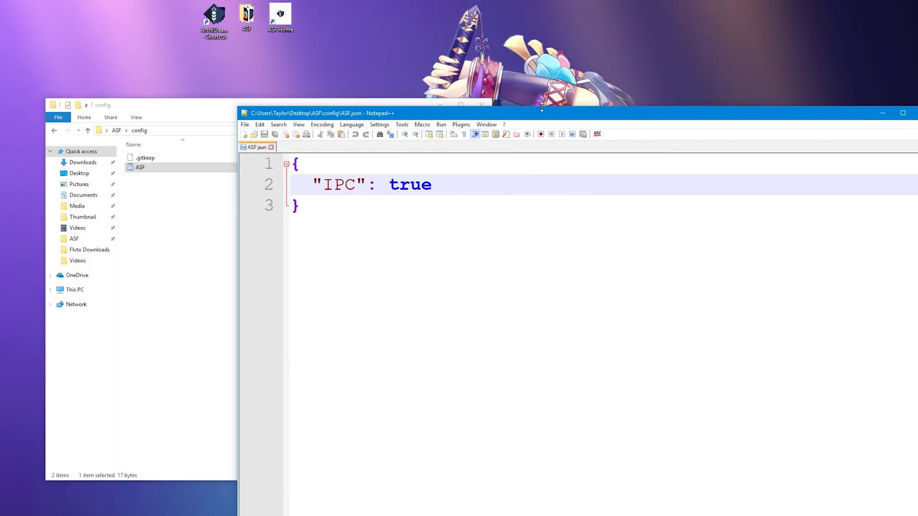
{"action": "left_click_drag", "start_coordinate": [541, 111], "coordinate": [468, 111]}
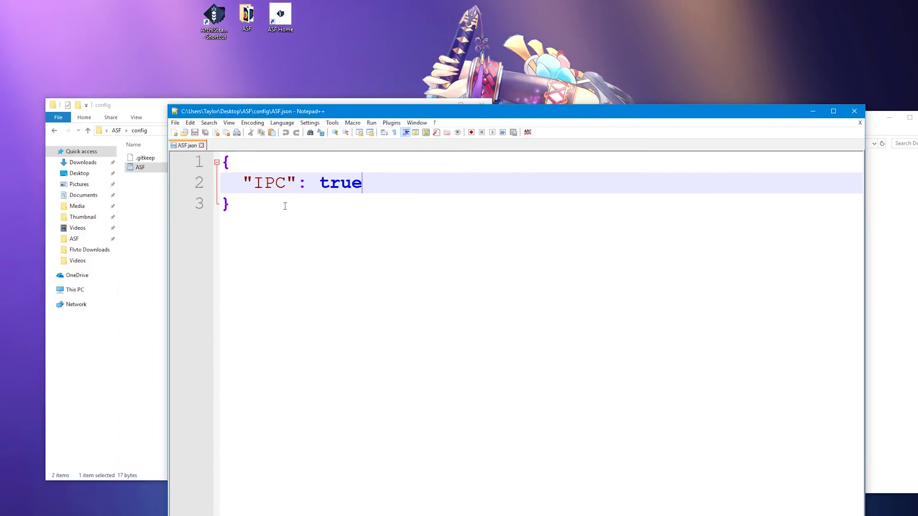
{"action": "left_click", "coordinate": [855, 112]}
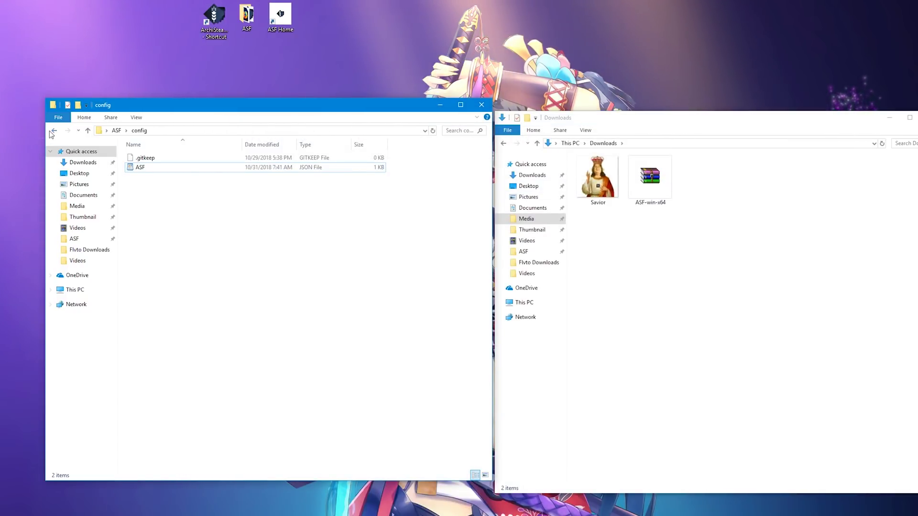
Launch ArchiSteamFarm from its desktop shortcut past the security warning and centre the console
{"action": "key", "text": "alt+Left"}
{"action": "left_click", "coordinate": [215, 27]}
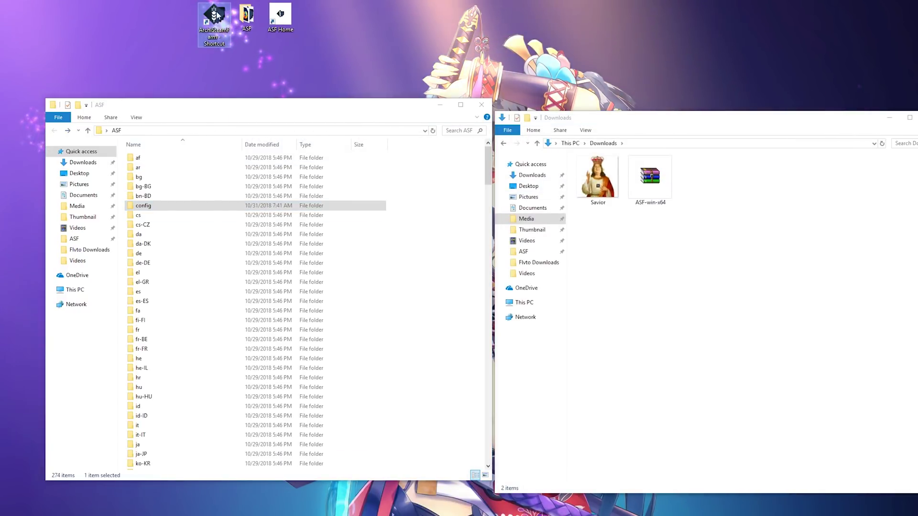
{"action": "double_click", "coordinate": [214, 21]}
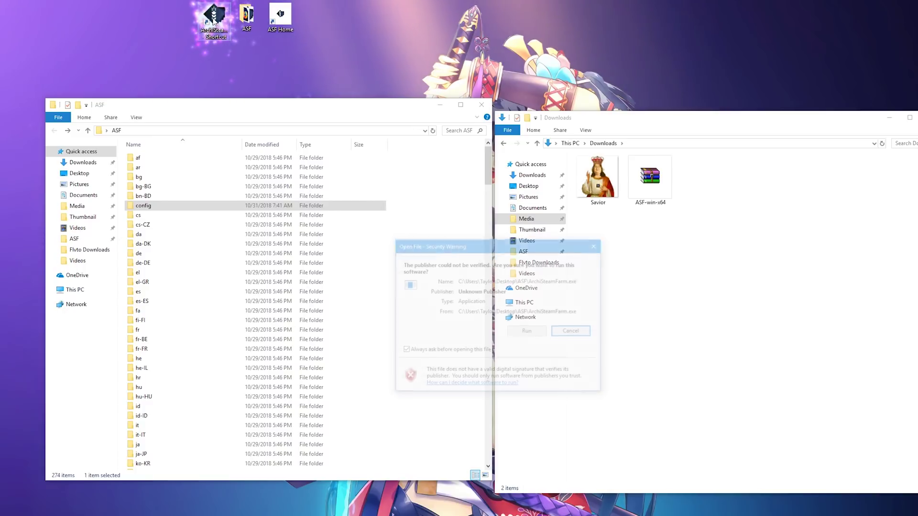
{"action": "key", "text": "Return"}
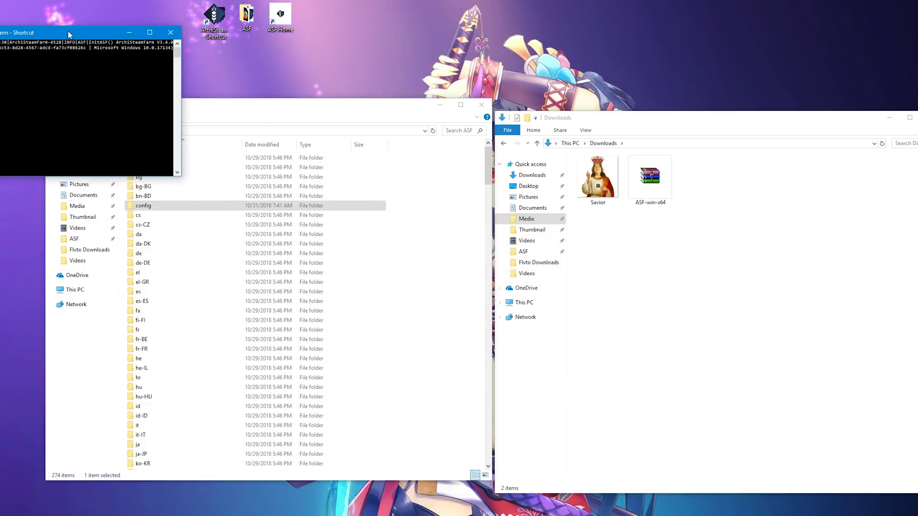
{"action": "left_click_drag", "start_coordinate": [69, 35], "coordinate": [345, 156]}
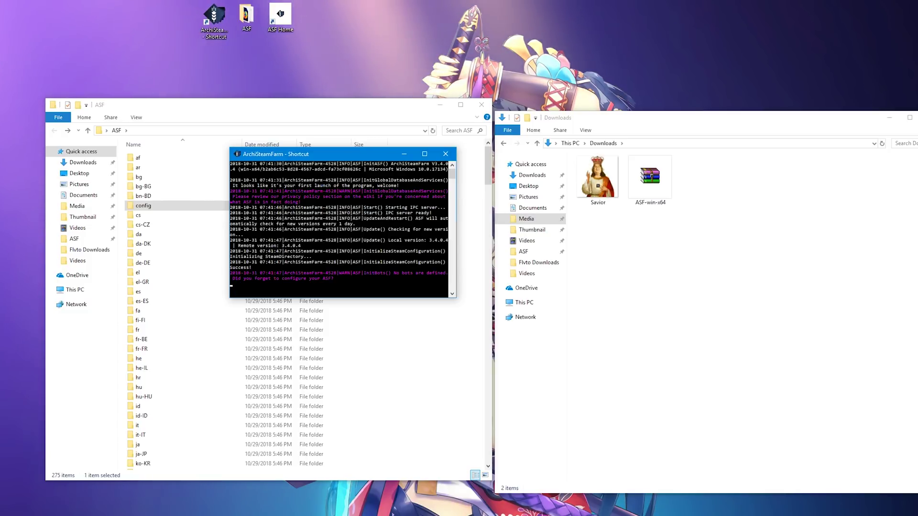
Bring Chrome forward and reload the ASF web interface at 127.0.0.1:1242
{"action": "key", "text": "alt+Tab"}
{"action": "left_click_drag", "start_coordinate": [502, 286], "coordinate": [504, 128]}
{"action": "left_click", "coordinate": [306, 174]}
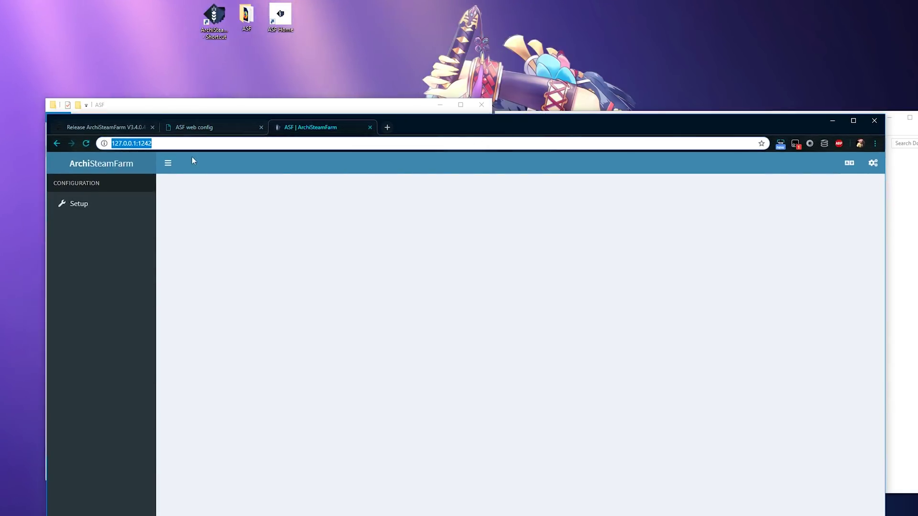
{"action": "left_click", "coordinate": [87, 143]}
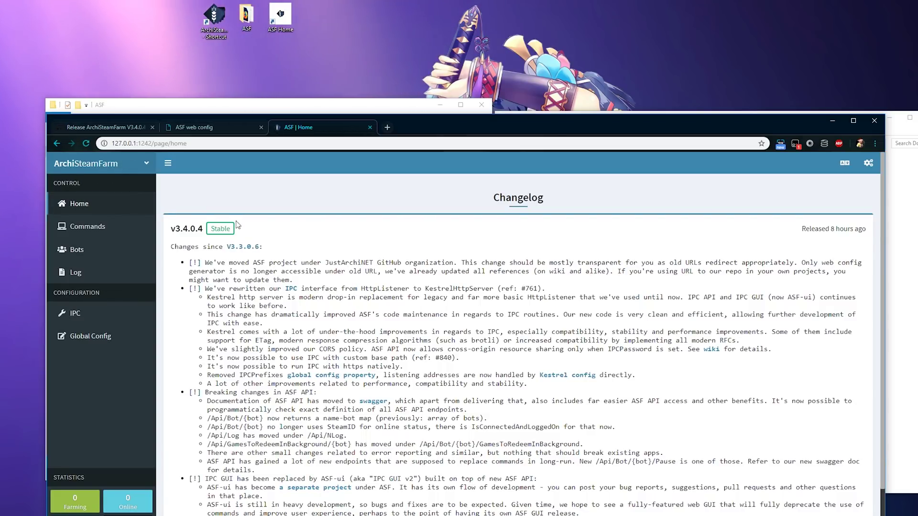
Drag the page address to the desktop as an ASF Home shortcut, then open Commands
{"action": "left_click", "coordinate": [212, 145]}
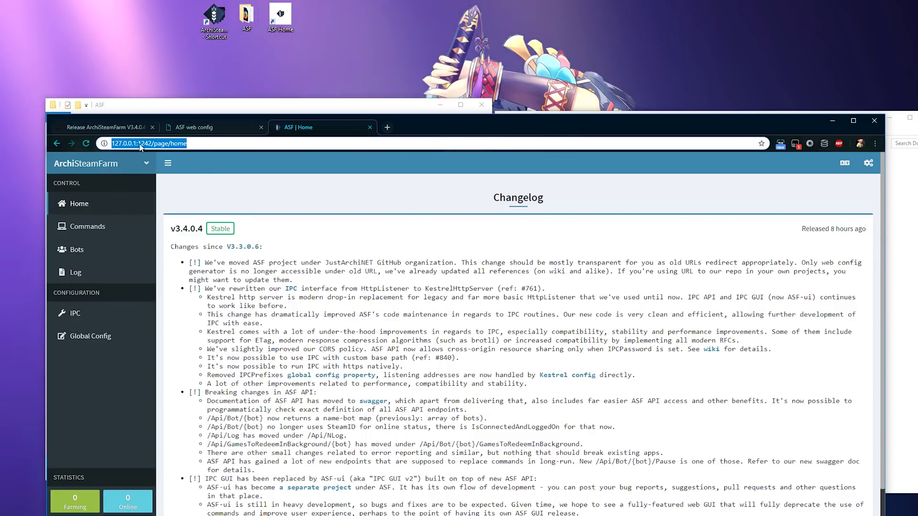
{"action": "left_click_drag", "start_coordinate": [141, 147], "coordinate": [335, 24]}
{"action": "left_click_drag", "start_coordinate": [138, 190], "coordinate": [151, 145]}
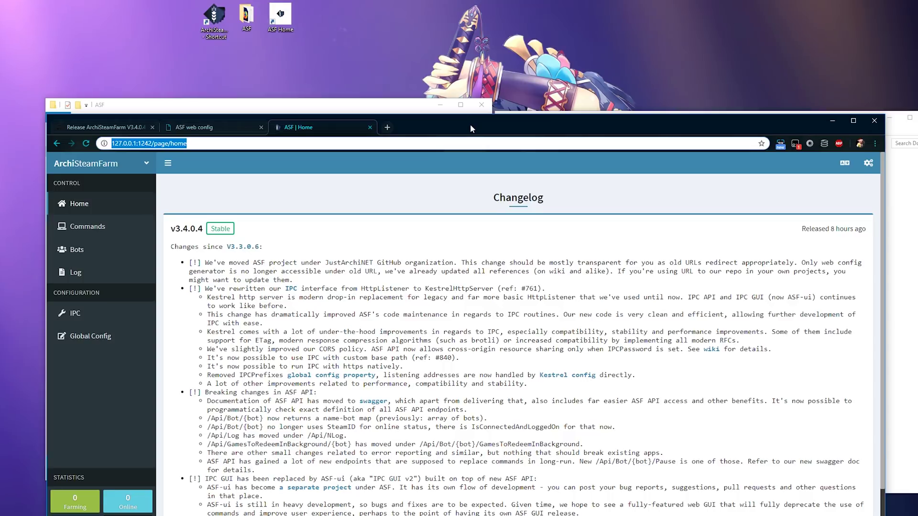
{"action": "left_click_drag", "start_coordinate": [470, 124], "coordinate": [479, 92]}
{"action": "left_click", "coordinate": [93, 195]}
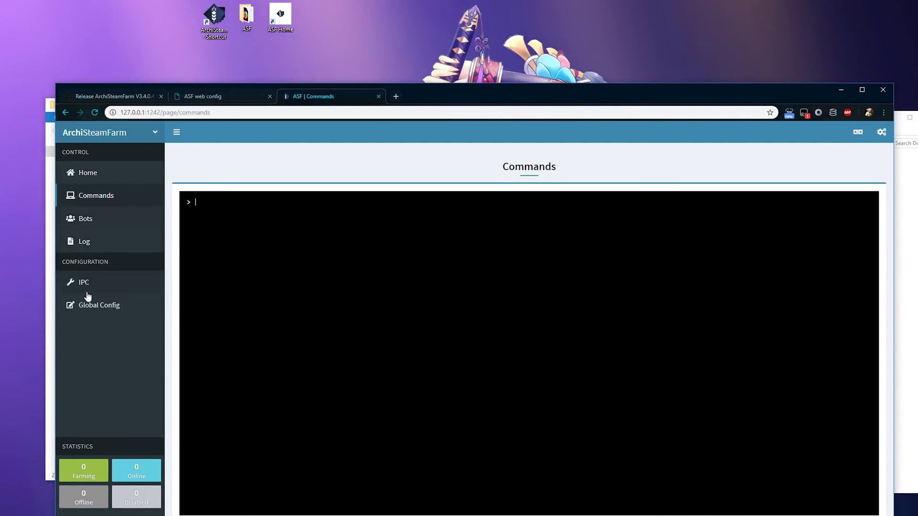
Open the Bots page and switch the ASF-ui theme to dark mode
{"action": "left_click", "coordinate": [94, 221]}
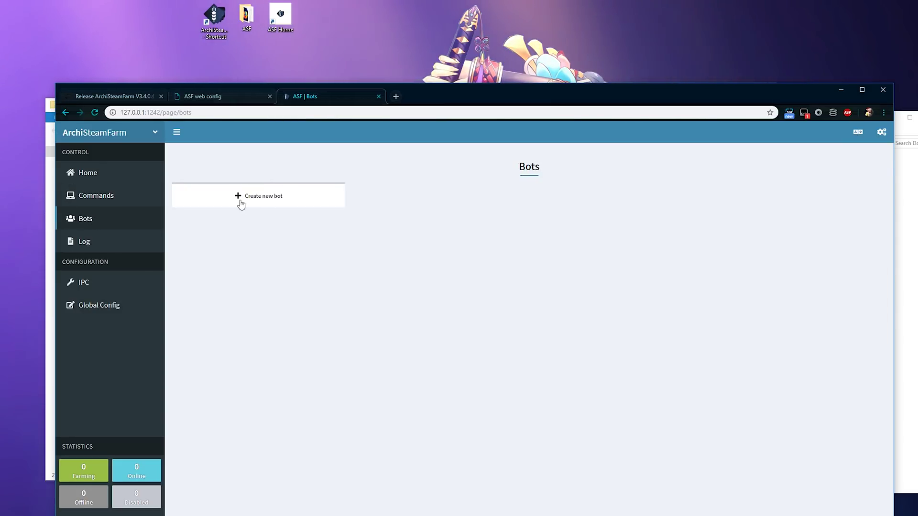
{"action": "left_click", "coordinate": [882, 136]}
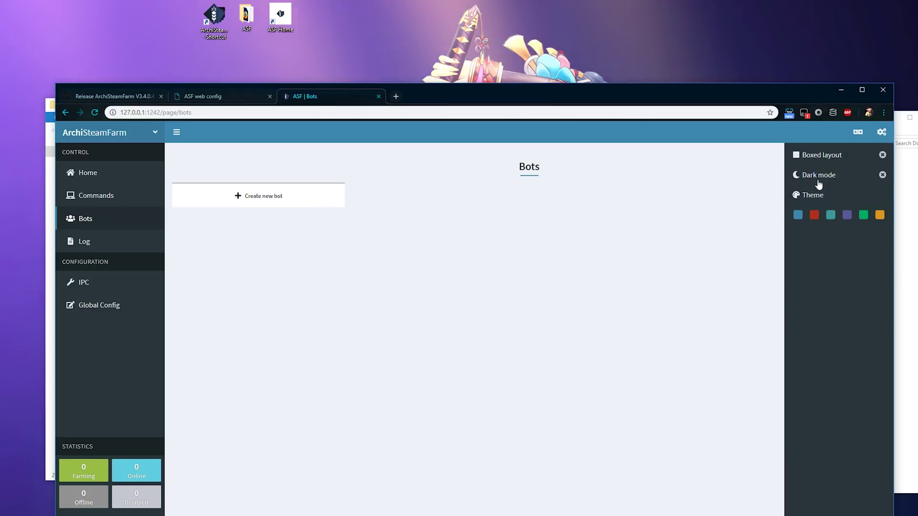
{"action": "left_click", "coordinate": [829, 180]}
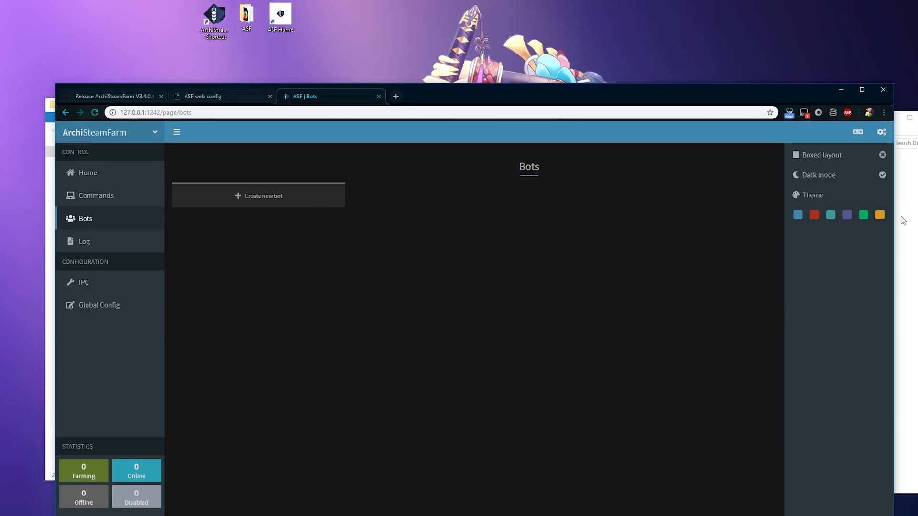
{"action": "left_click", "coordinate": [666, 274]}
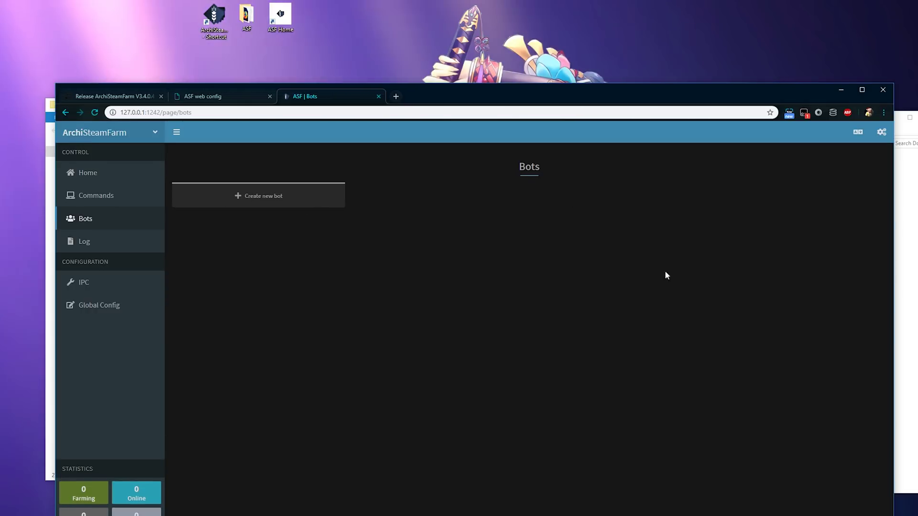
Create a new bot named Bot 1, enter its Steam login, and set Enabled on
{"action": "left_click", "coordinate": [286, 205]}
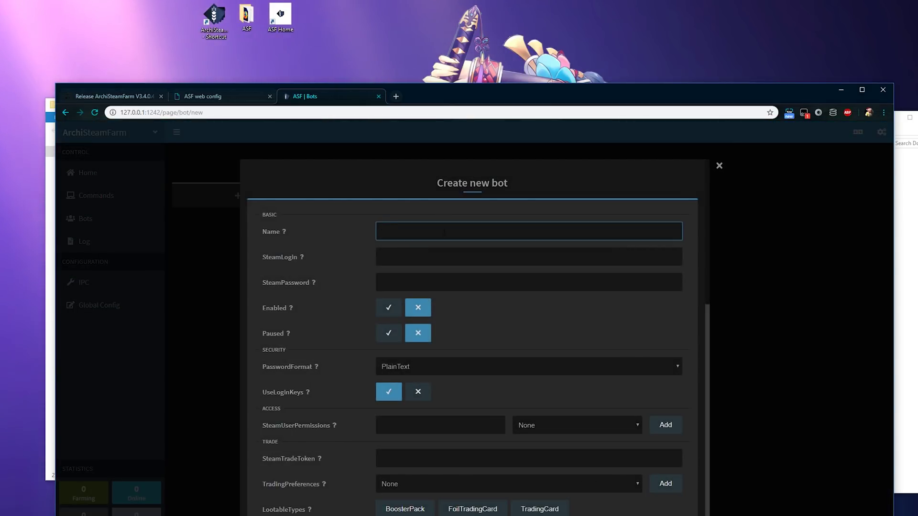
{"action": "left_click", "coordinate": [435, 257]}
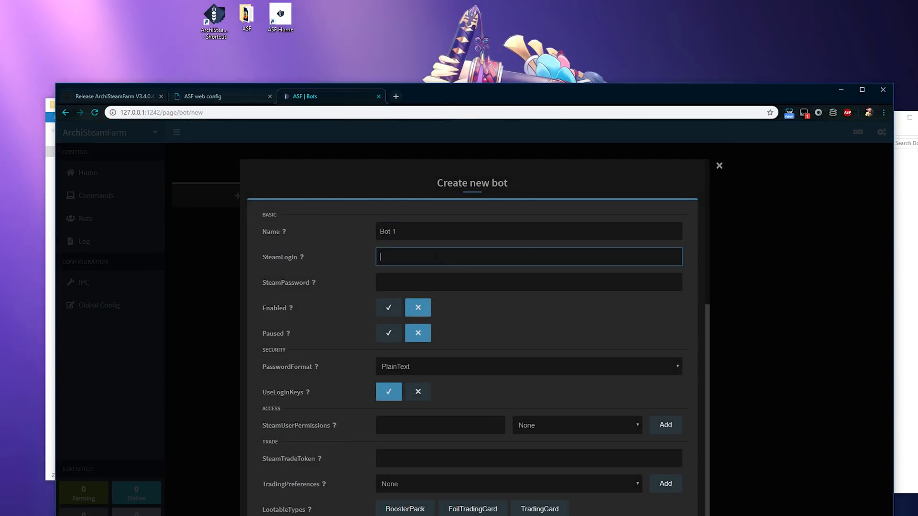
{"action": "type", "text": "desola"}
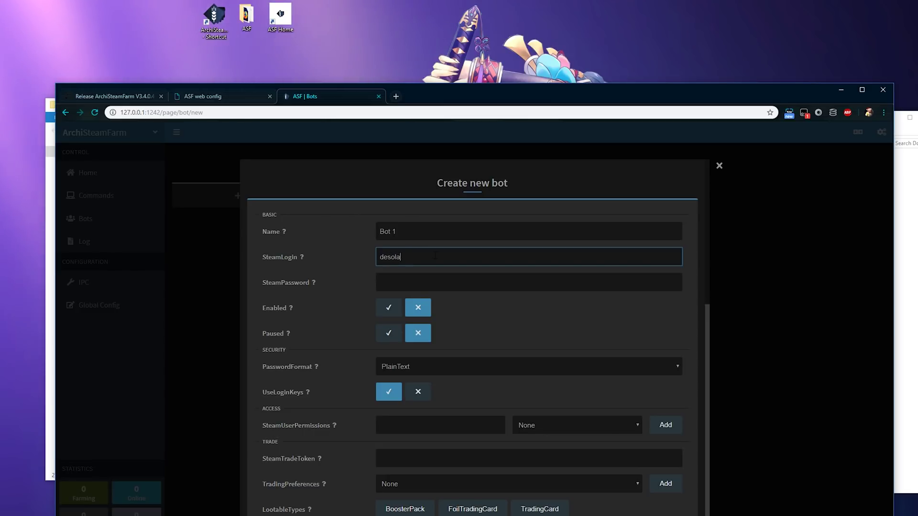
{"action": "type", "text": "ter_iv"}
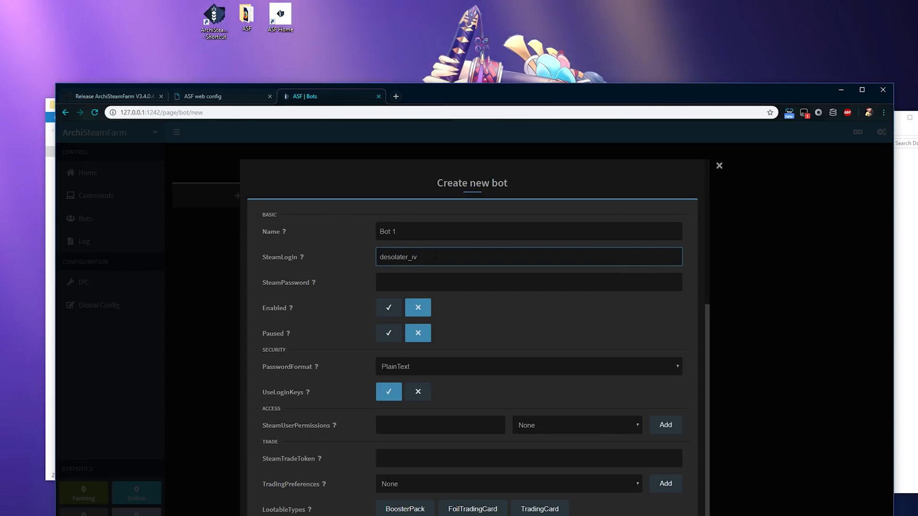
{"action": "left_click", "coordinate": [401, 280]}
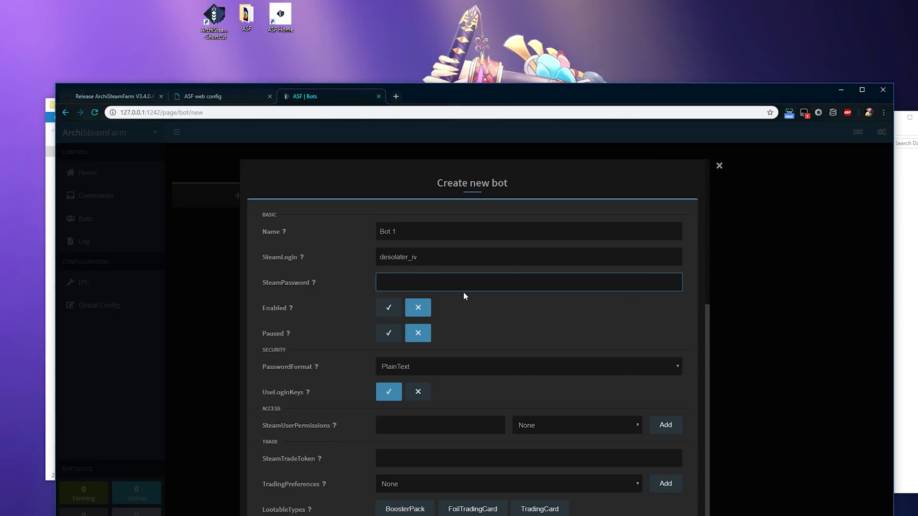
{"action": "left_click", "coordinate": [386, 310]}
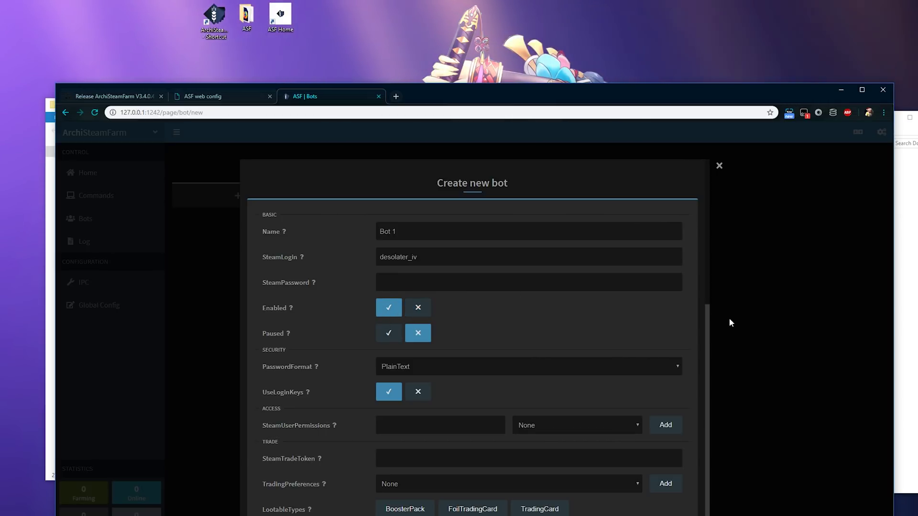
Set the new bot's OnlineStatus to Offline
{"action": "left_click_drag", "start_coordinate": [708, 277], "coordinate": [703, 499]}
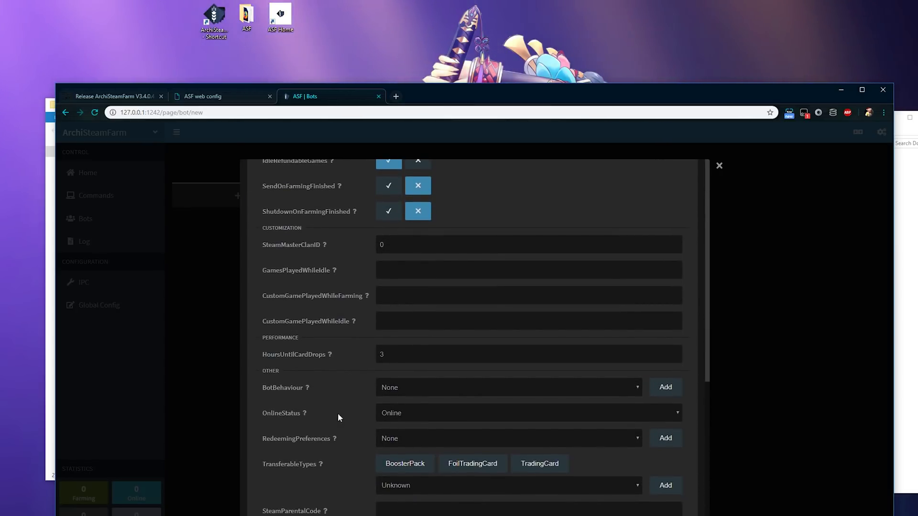
{"action": "left_click", "coordinate": [429, 411]}
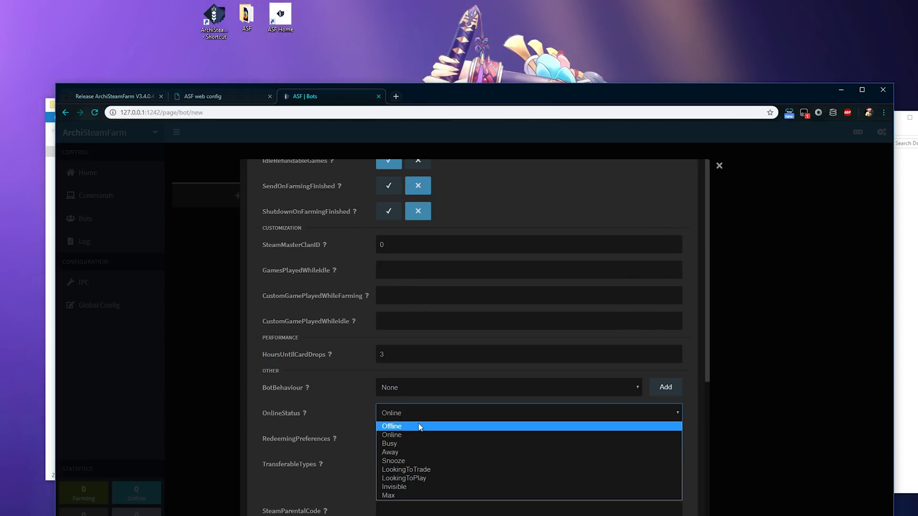
{"action": "left_click", "coordinate": [419, 427]}
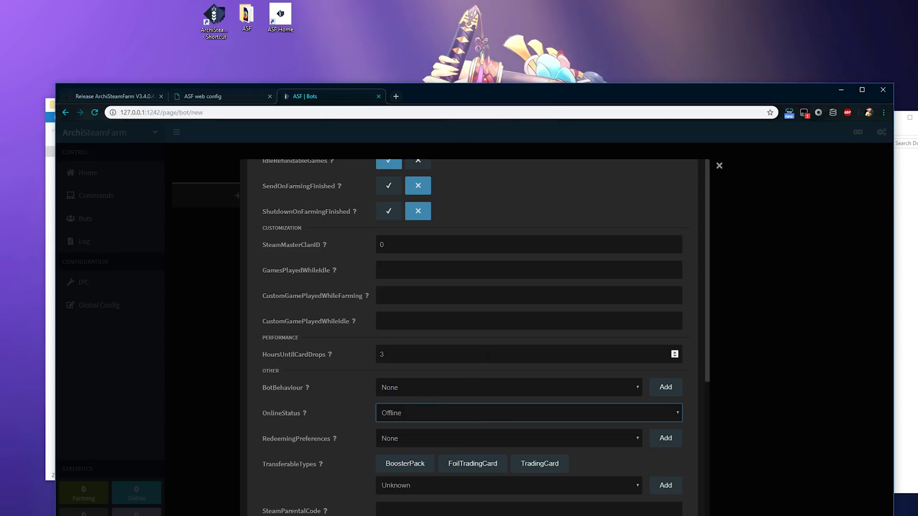
{"action": "left_click", "coordinate": [431, 407]}
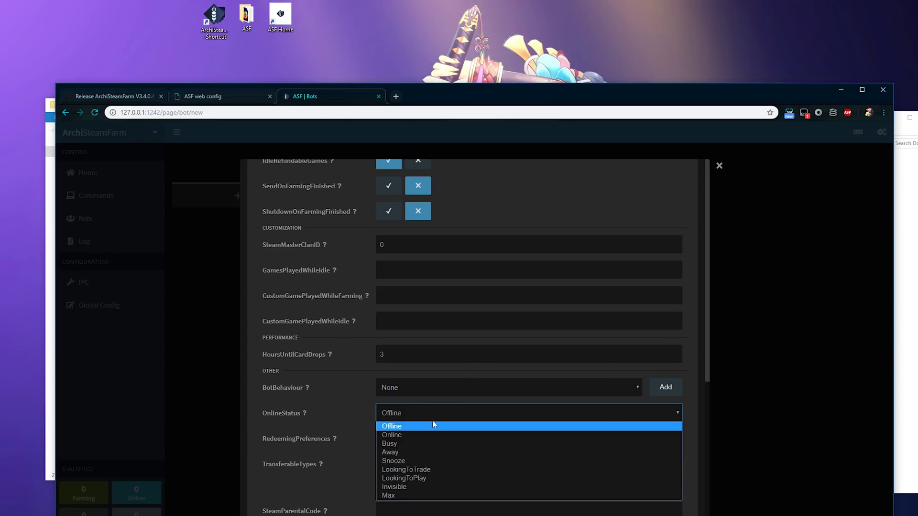
{"action": "left_click", "coordinate": [422, 428]}
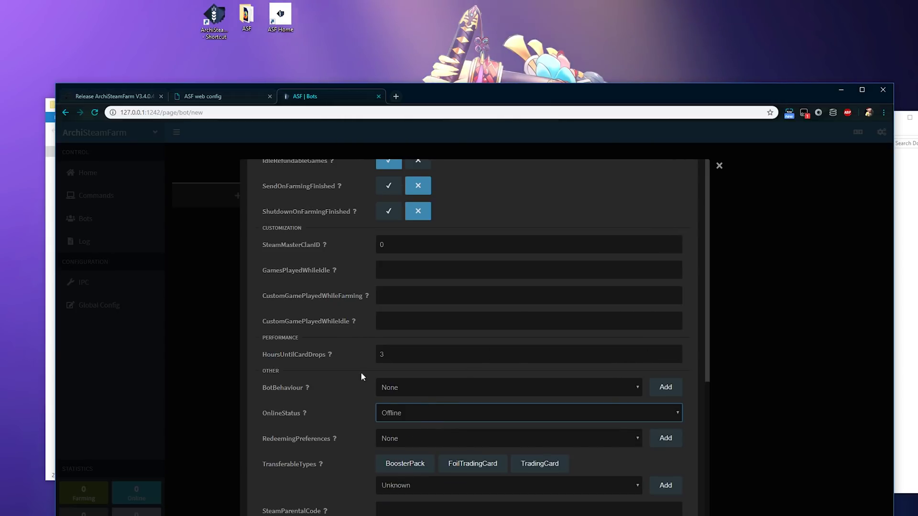
Clear the 'I farming cards' text so CustomGamePlayedWhileFarming stays empty, keeping Offline status
{"action": "left_click", "coordinate": [388, 295]}
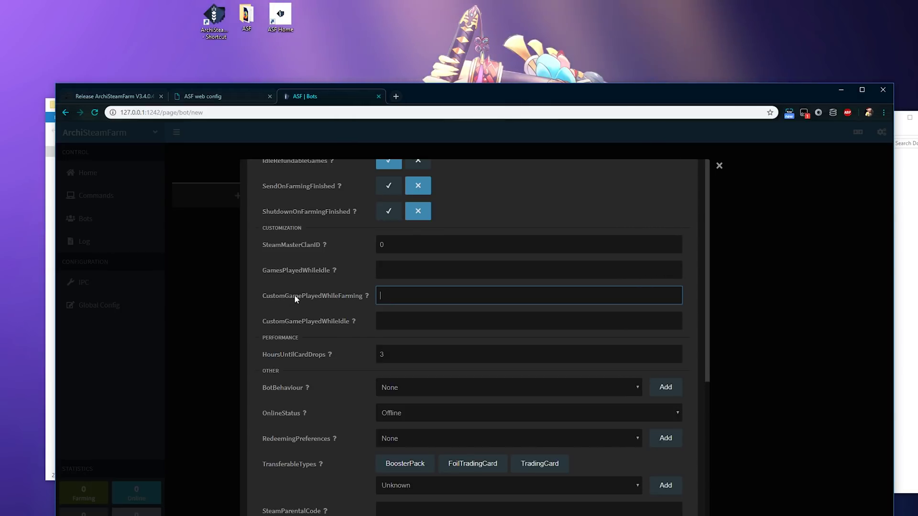
{"action": "type", "text": "I fa"}
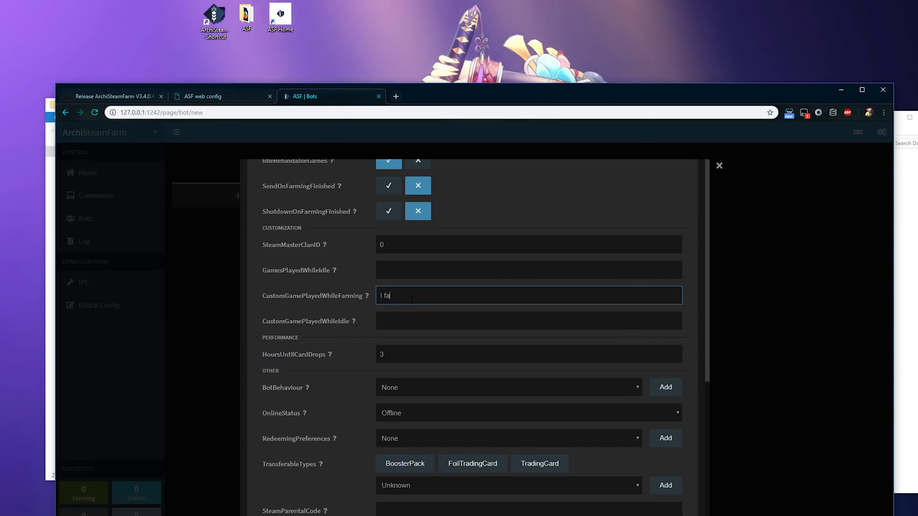
{"action": "type", "text": "rming cards"}
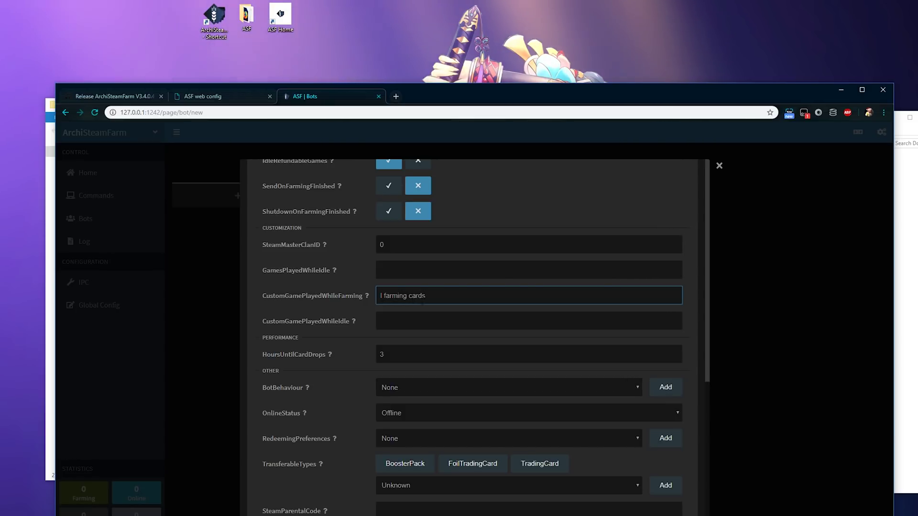
{"action": "key", "text": "ctrl+a"}
{"action": "key", "text": "BackSpace"}
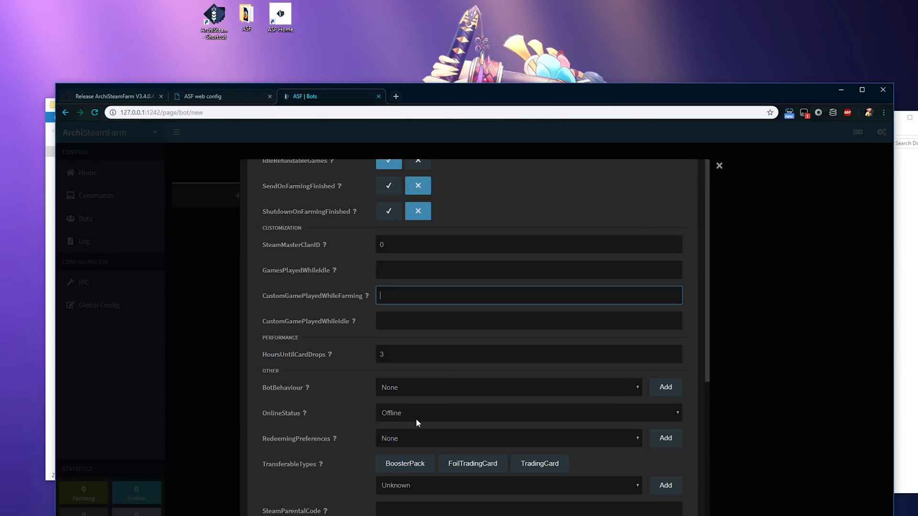
{"action": "left_click", "coordinate": [423, 413]}
{"action": "left_click", "coordinate": [356, 413]}
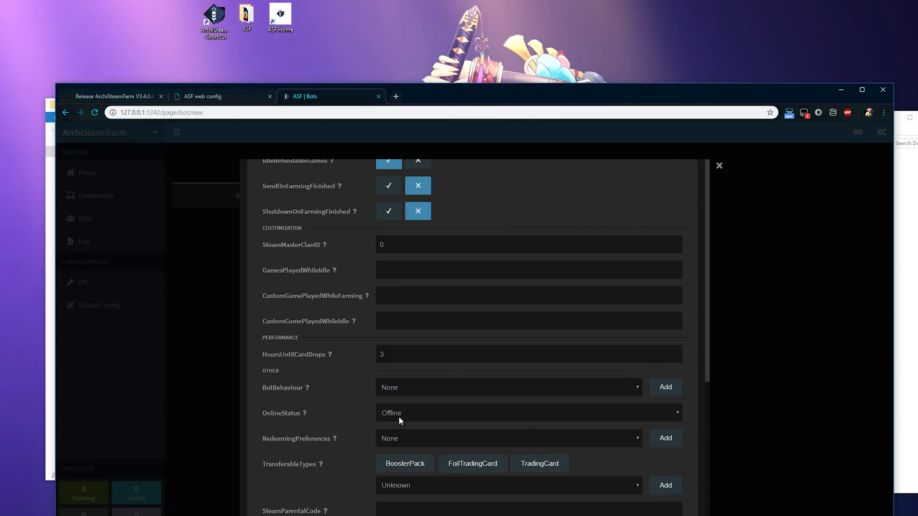
Review the new bot's Name (Bot 1) and Steam login, then move to the empty SteamPassword field
{"action": "scroll", "coordinate": [357, 366], "scroll_direction": "up", "scroll_amount": 5}
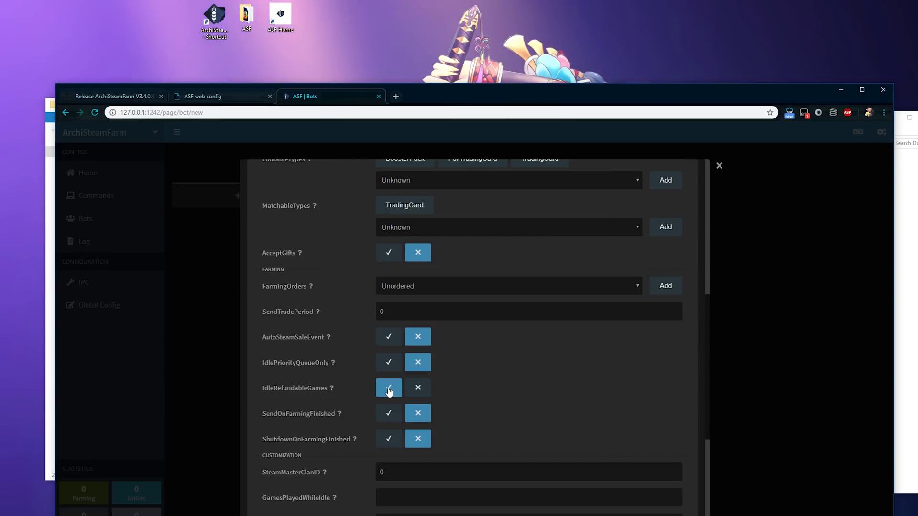
{"action": "scroll", "coordinate": [710, 385], "scroll_direction": "down", "scroll_amount": 1}
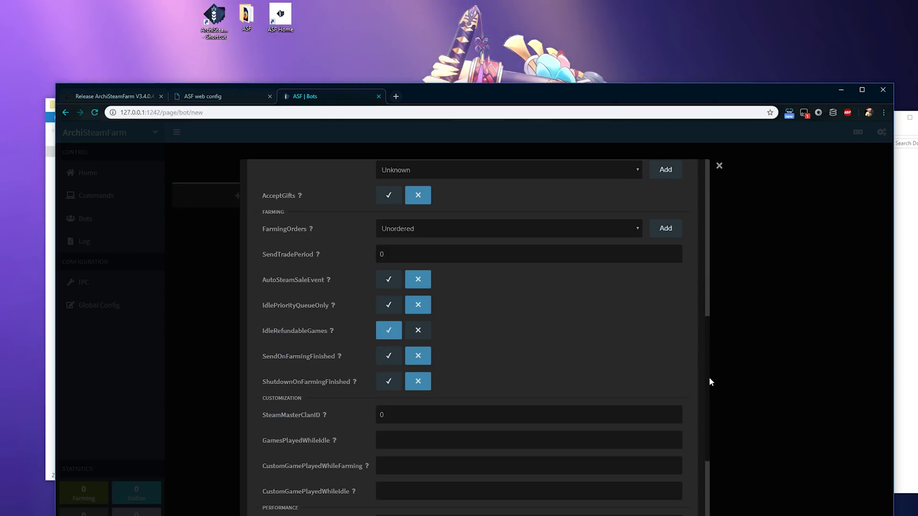
{"action": "scroll", "coordinate": [710, 379], "scroll_direction": "down", "scroll_amount": 2}
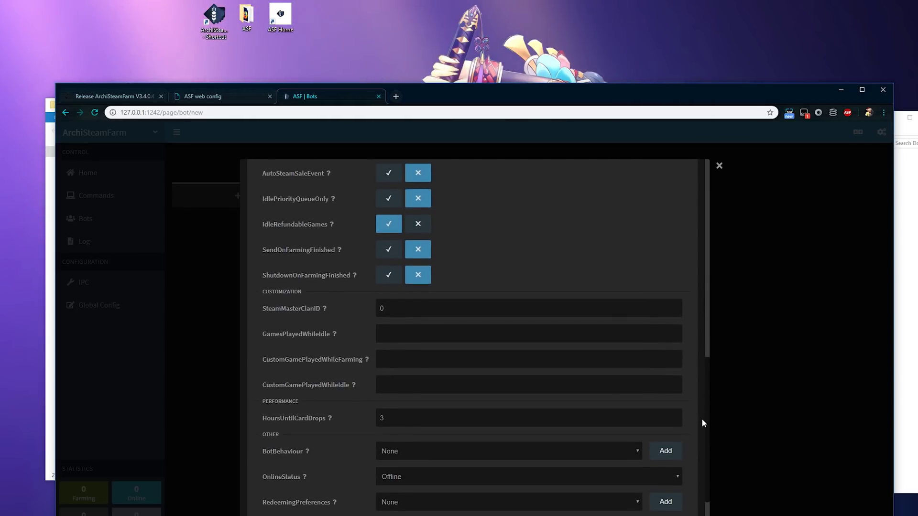
{"action": "left_click_drag", "start_coordinate": [703, 421], "coordinate": [705, 189]}
{"action": "left_click", "coordinate": [478, 231]}
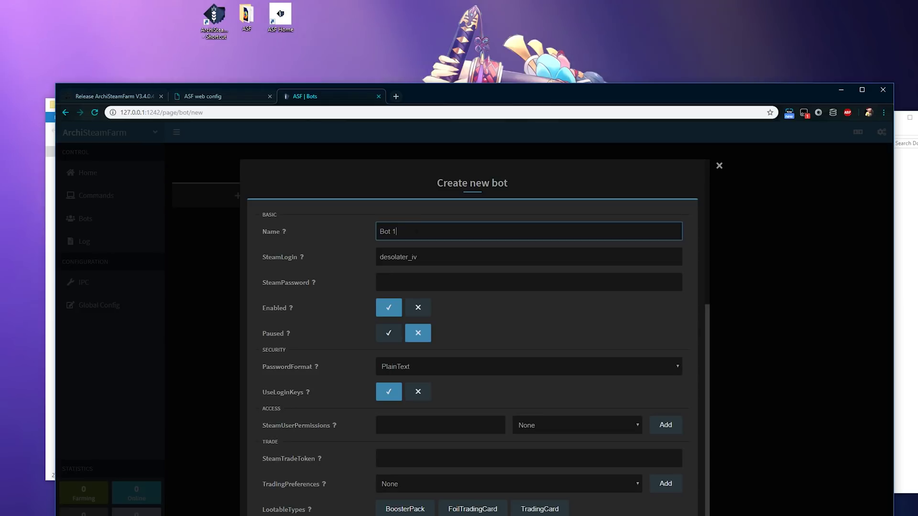
{"action": "left_click_drag", "start_coordinate": [478, 232], "coordinate": [373, 230]}
{"action": "left_click_drag", "start_coordinate": [466, 259], "coordinate": [372, 266]}
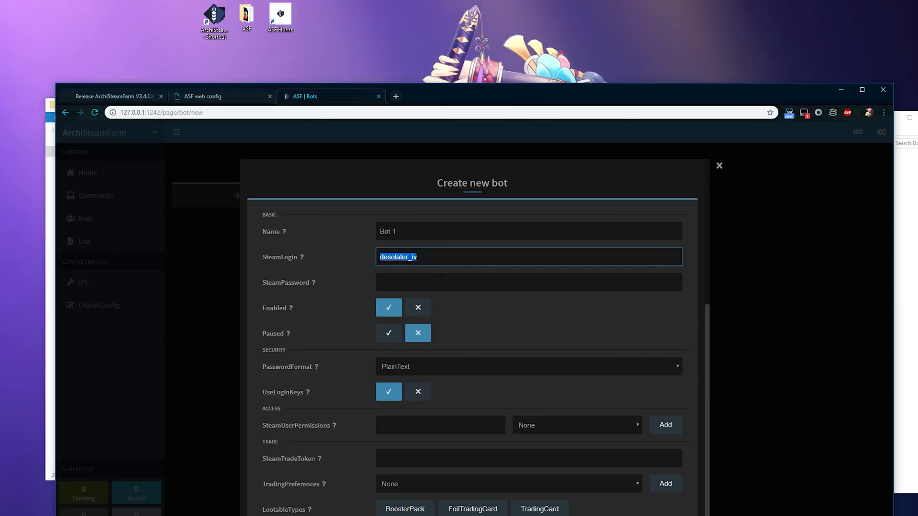
{"action": "left_click", "coordinate": [440, 279]}
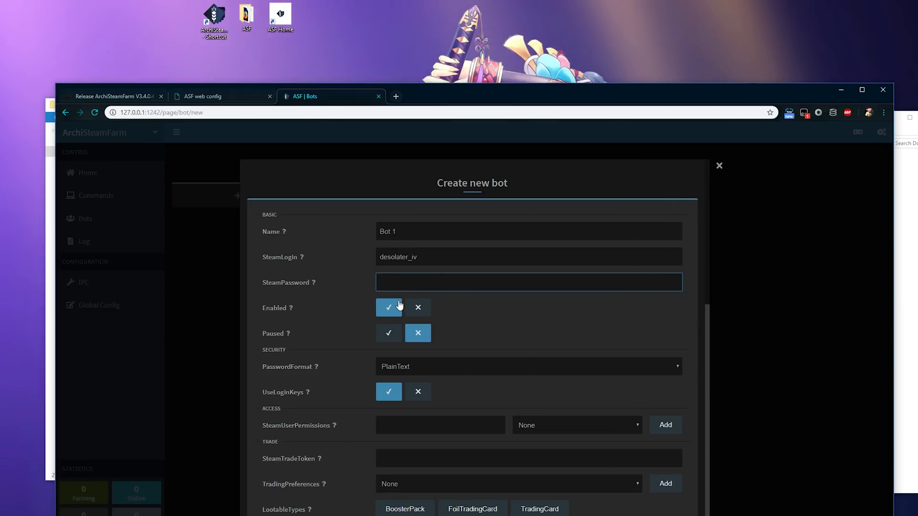
Keep OnlineStatus set to Offline and create Bot 1
{"action": "scroll", "coordinate": [707, 233], "scroll_direction": "down", "scroll_amount": 15}
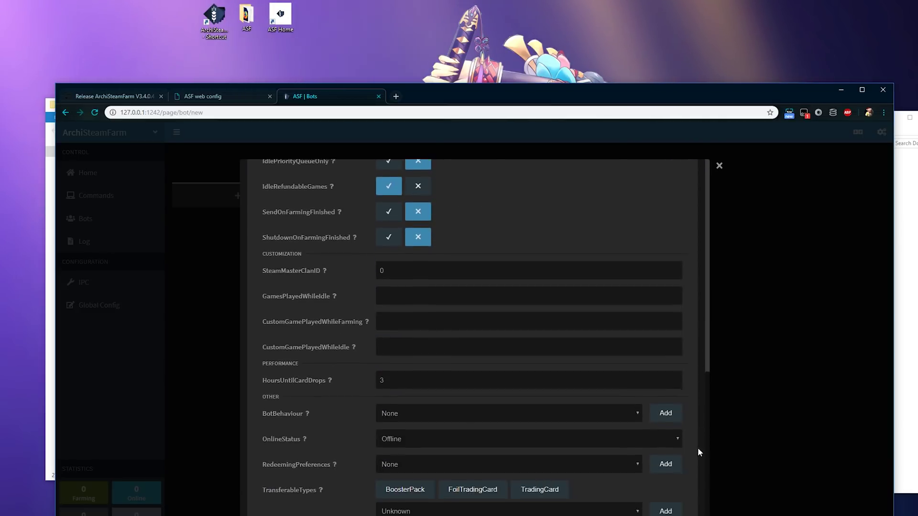
{"action": "left_click", "coordinate": [409, 397]}
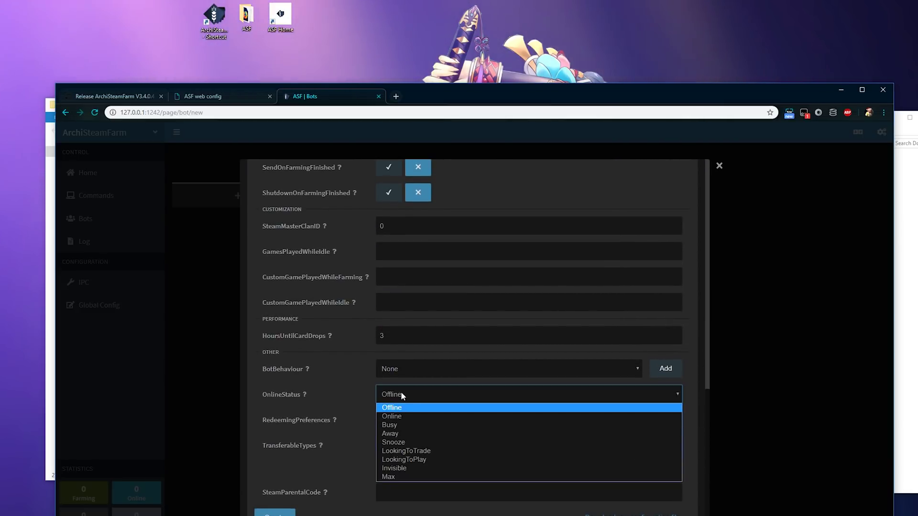
{"action": "left_click", "coordinate": [340, 391]}
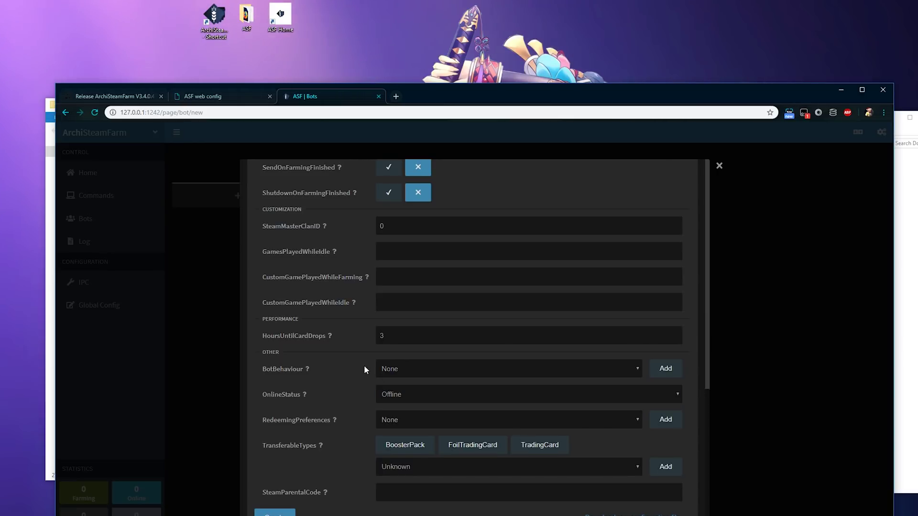
{"action": "scroll", "coordinate": [364, 366], "scroll_direction": "down", "scroll_amount": 1}
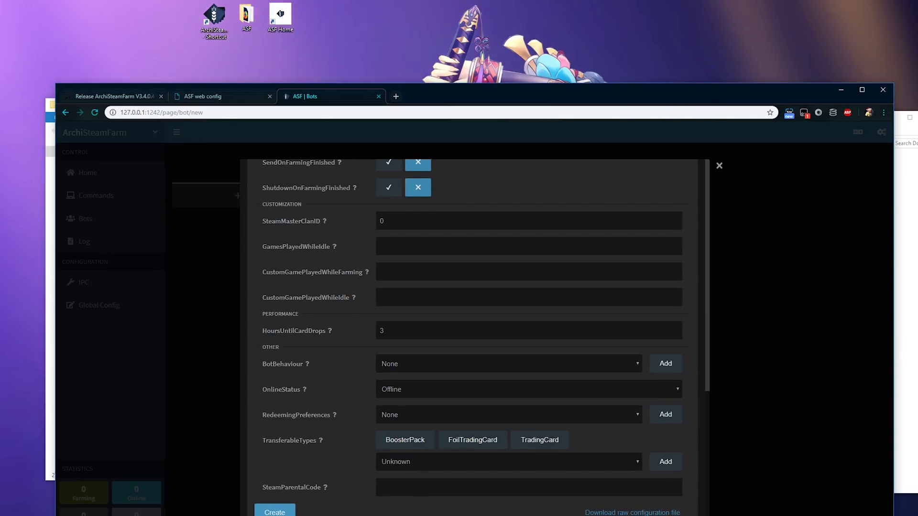
{"action": "left_click", "coordinate": [282, 512]}
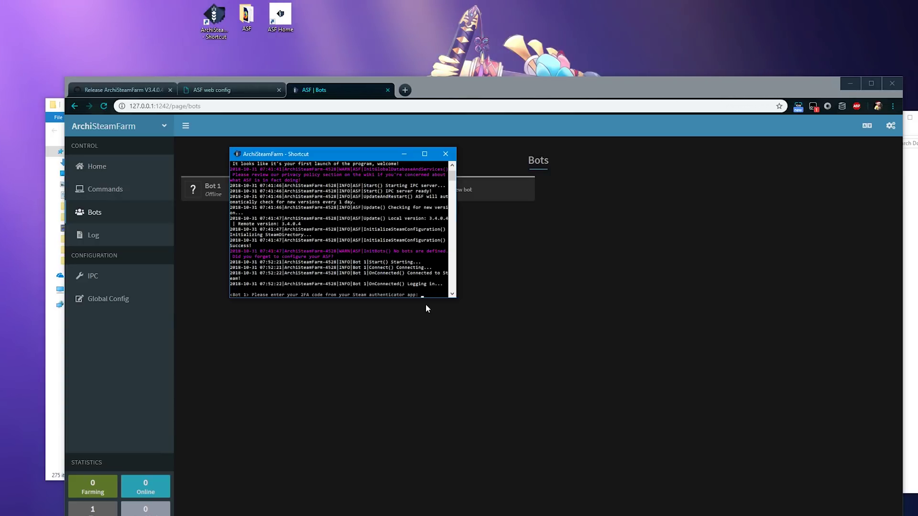
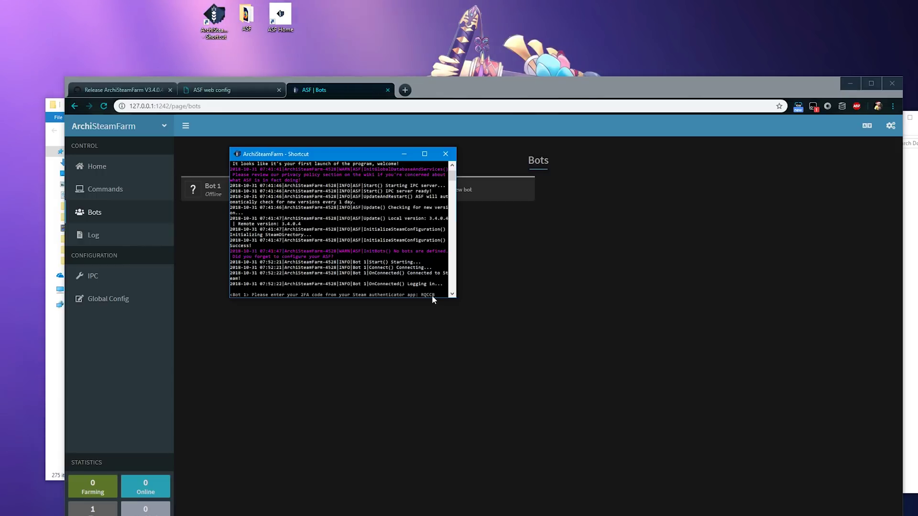
Enter the Steam authenticator 2FA code at the console prompt so Bot 1 logs in
{"action": "key", "text": "Return"}
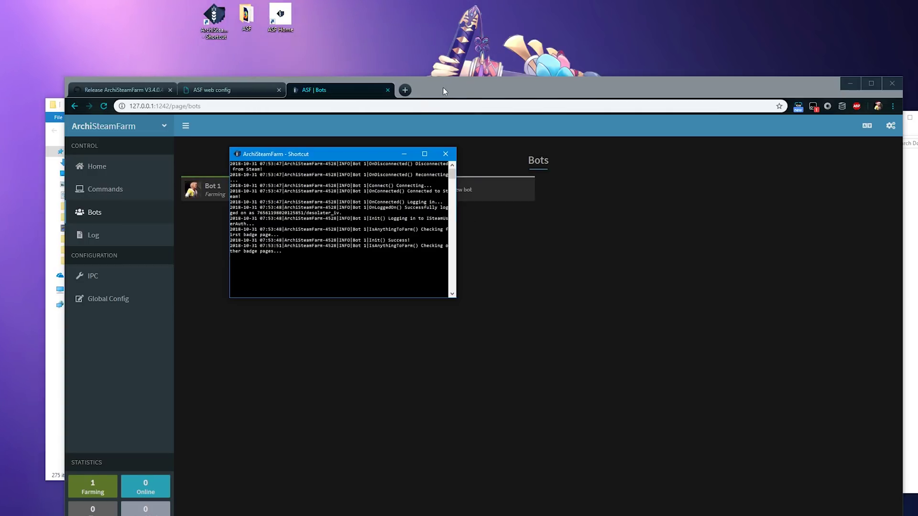
Rearrange the console, browser and Steam friends windows, leaving the console centred on screen
{"action": "left_click_drag", "start_coordinate": [371, 156], "coordinate": [170, 225]}
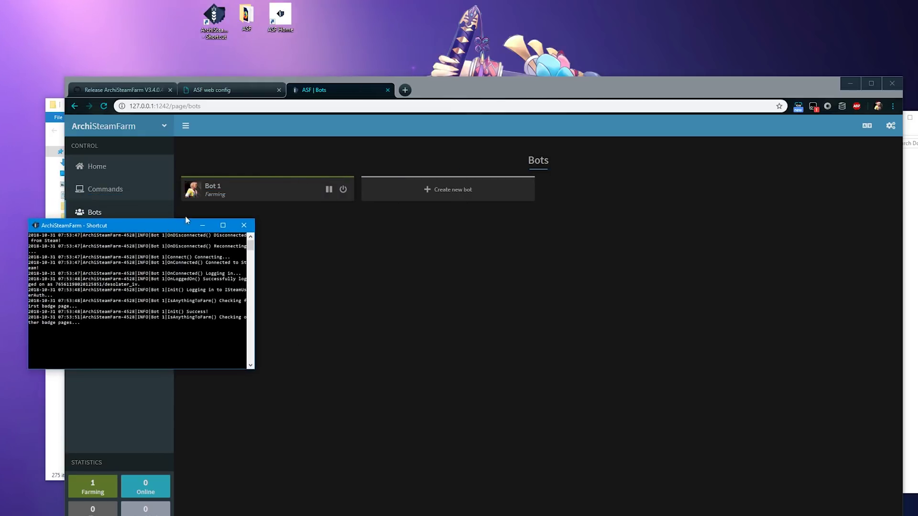
{"action": "left_click_drag", "start_coordinate": [505, 85], "coordinate": [653, 89]}
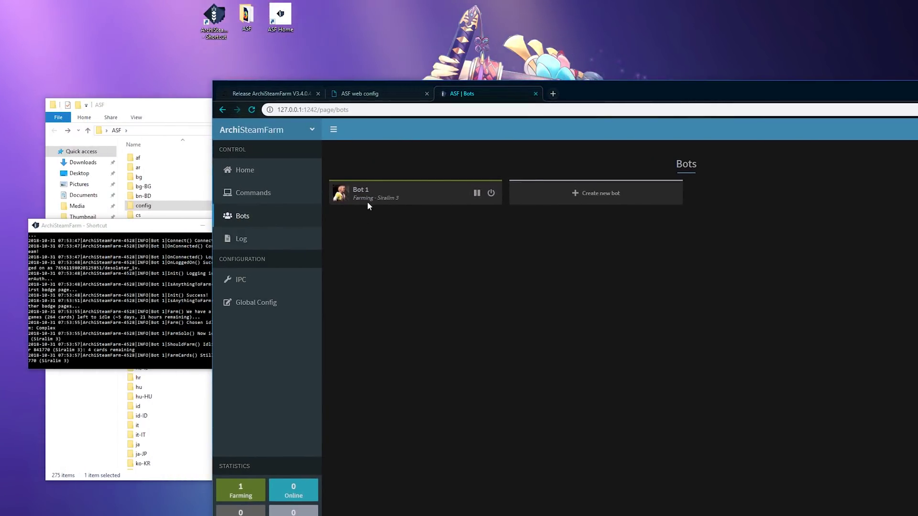
{"action": "left_click_drag", "start_coordinate": [138, 229], "coordinate": [457, 228]}
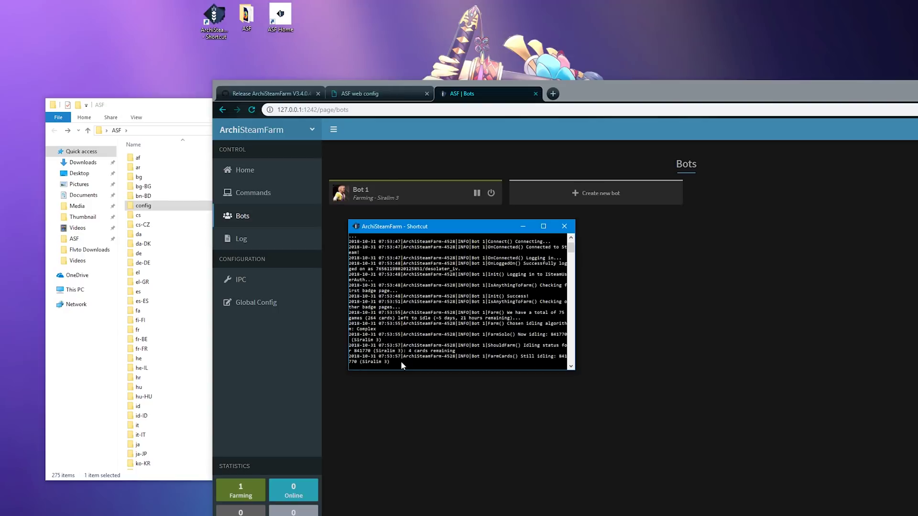
{"action": "left_click_drag", "start_coordinate": [5, 306], "coordinate": [598, 301]}
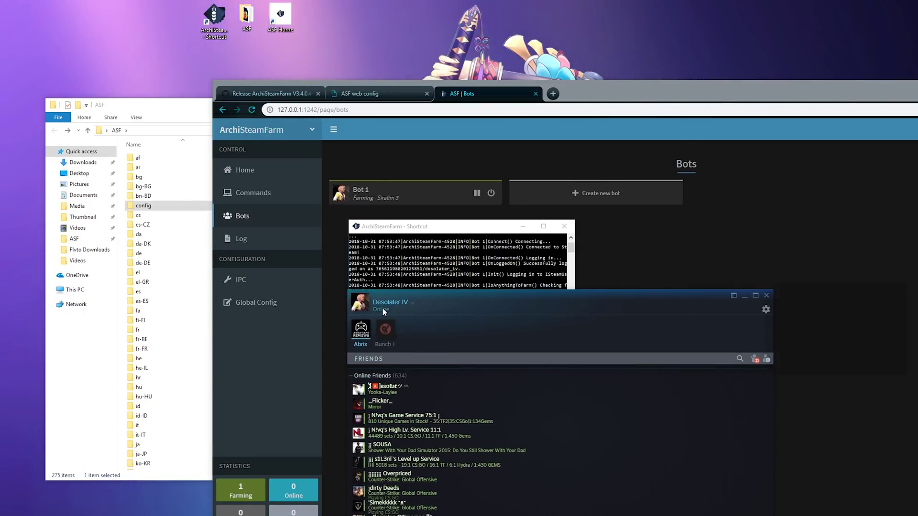
{"action": "mouse_move", "coordinate": [383, 308]}
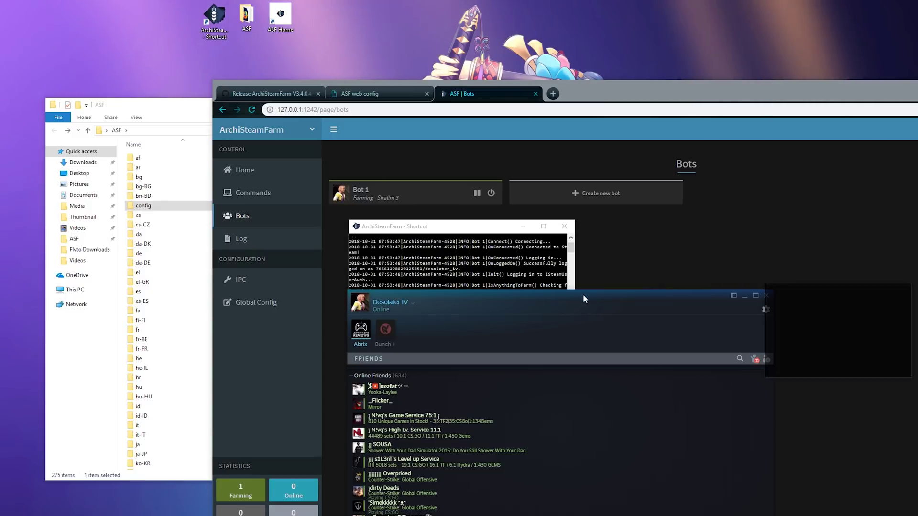
{"action": "left_click_drag", "start_coordinate": [591, 303], "coordinate": [443, 334]}
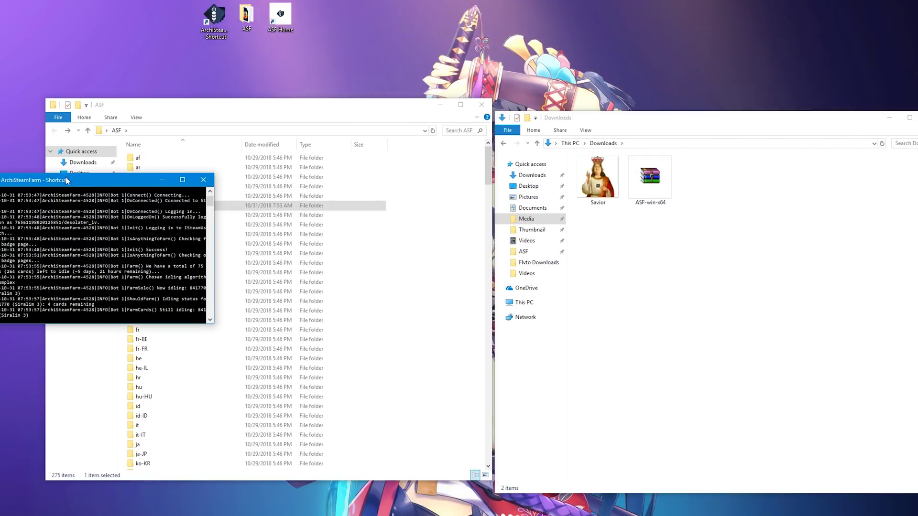
{"action": "left_click_drag", "start_coordinate": [68, 181], "coordinate": [425, 87]}
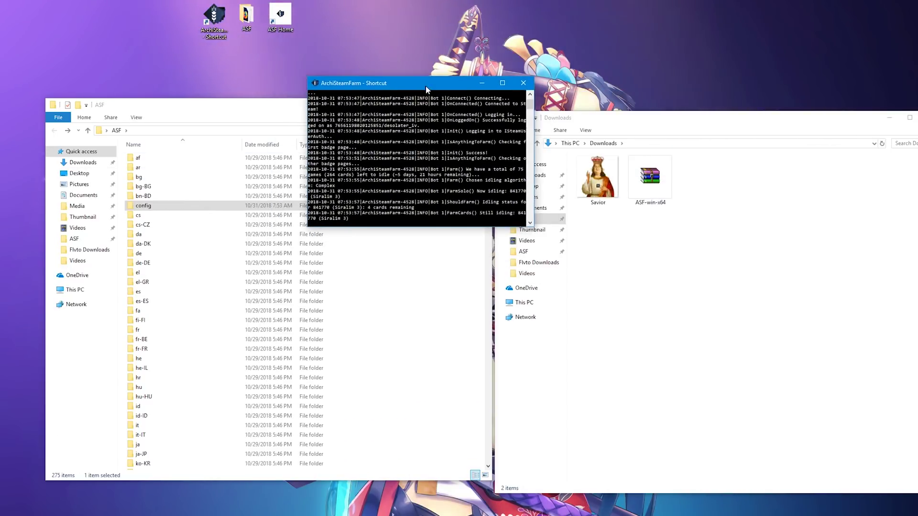
Close ArchiSteamFarm and relaunch it from the desktop shortcut, allowing it past the security warning
{"action": "left_click", "coordinate": [530, 84]}
{"action": "double_click", "coordinate": [214, 19]}
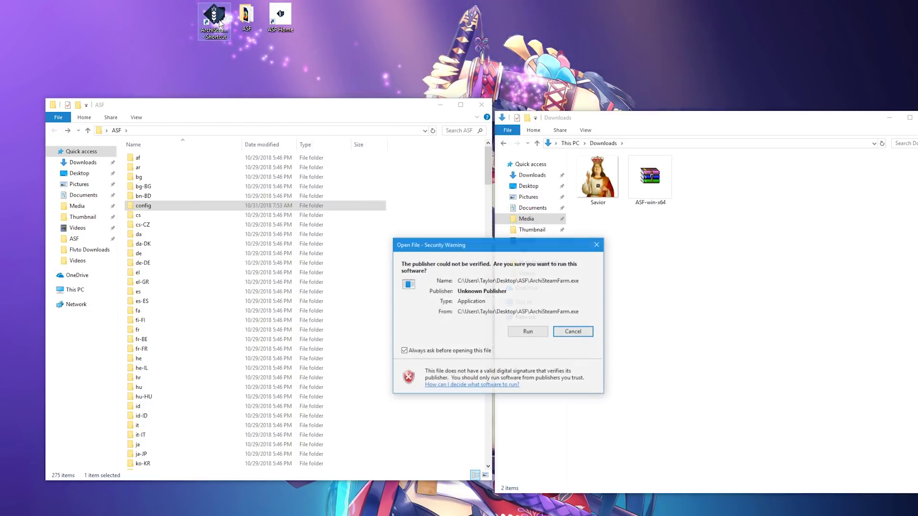
{"action": "left_click", "coordinate": [529, 331]}
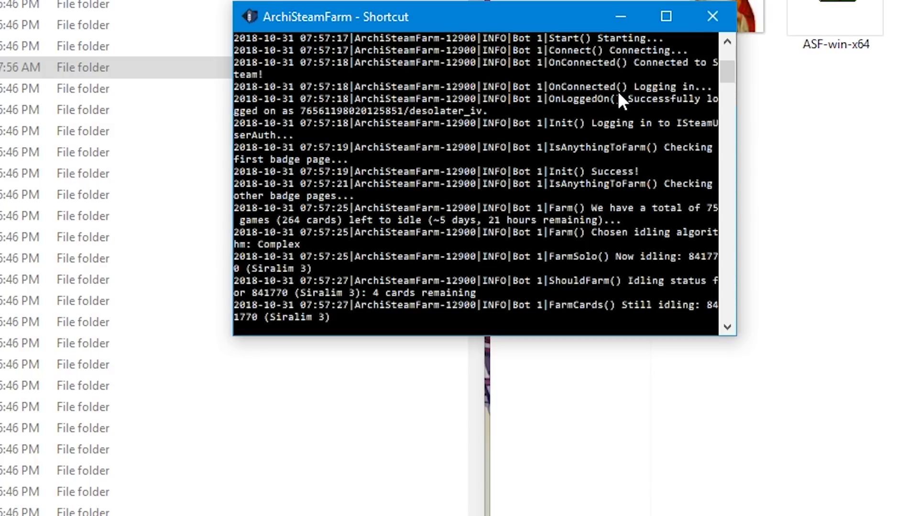
{"action": "left_click_drag", "start_coordinate": [539, 21], "coordinate": [520, 2]}
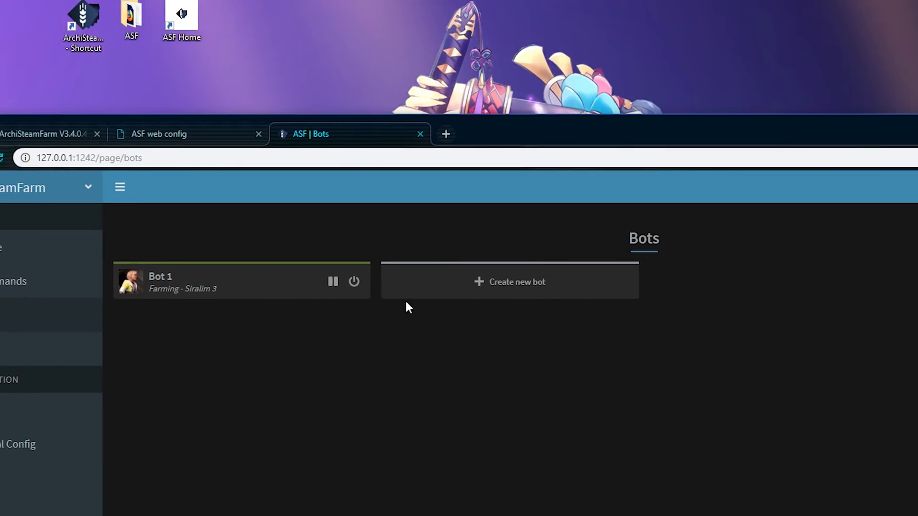
Browse the Create new bot form, dismiss it with Esc, and bring the console forward
{"action": "left_click", "coordinate": [479, 286]}
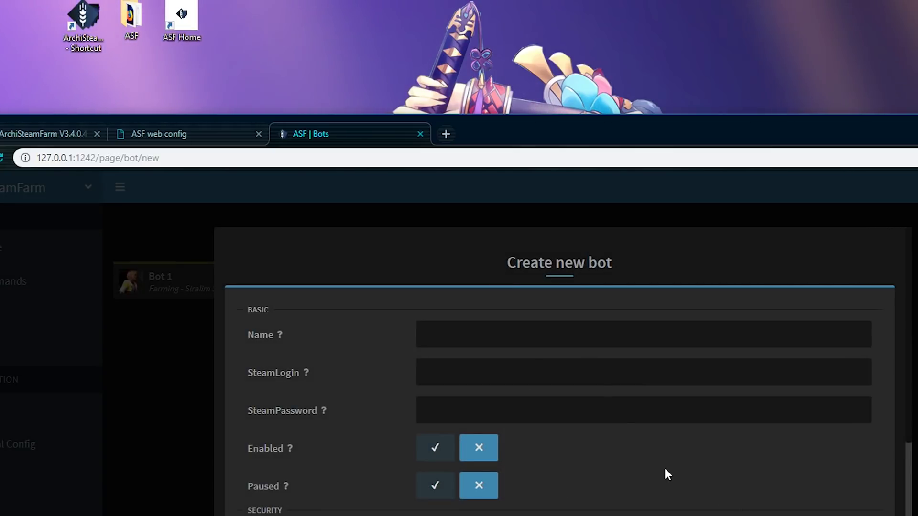
{"action": "scroll", "coordinate": [665, 468], "scroll_direction": "down", "scroll_amount": 15}
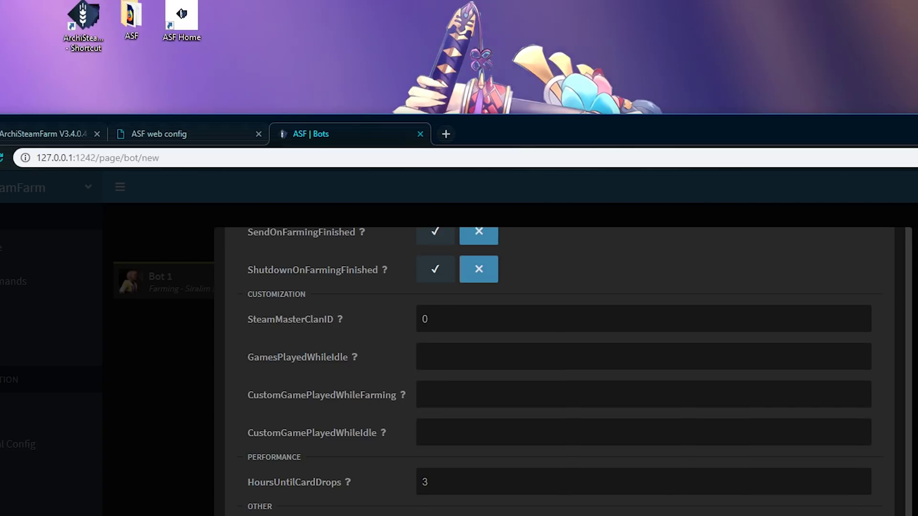
{"action": "key", "text": "Escape"}
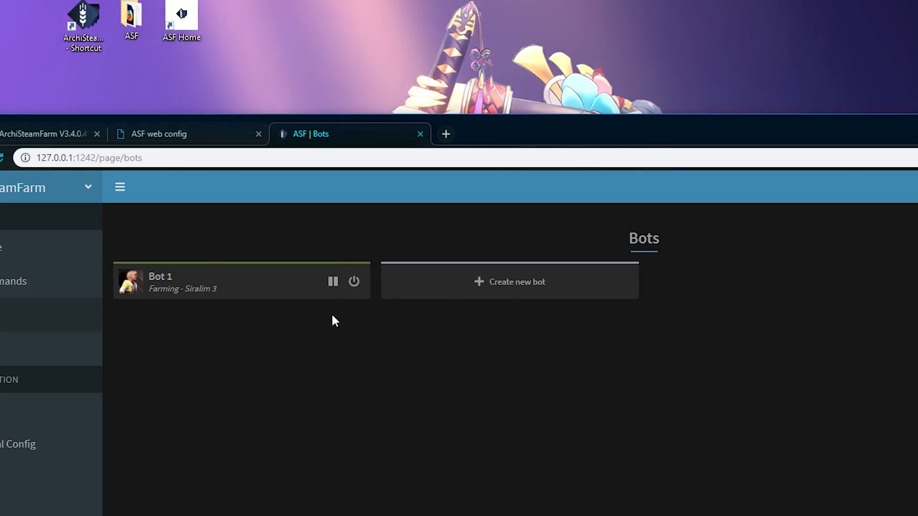
{"action": "left_click", "coordinate": [521, 263]}
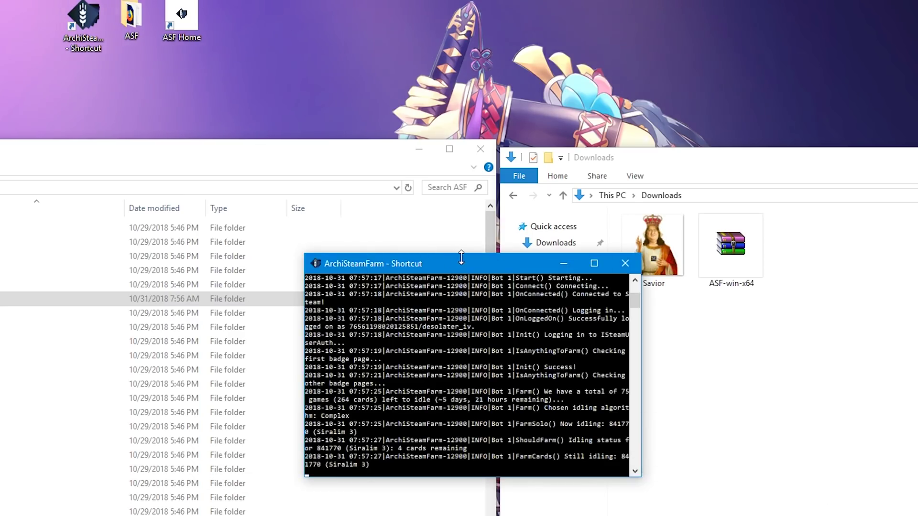